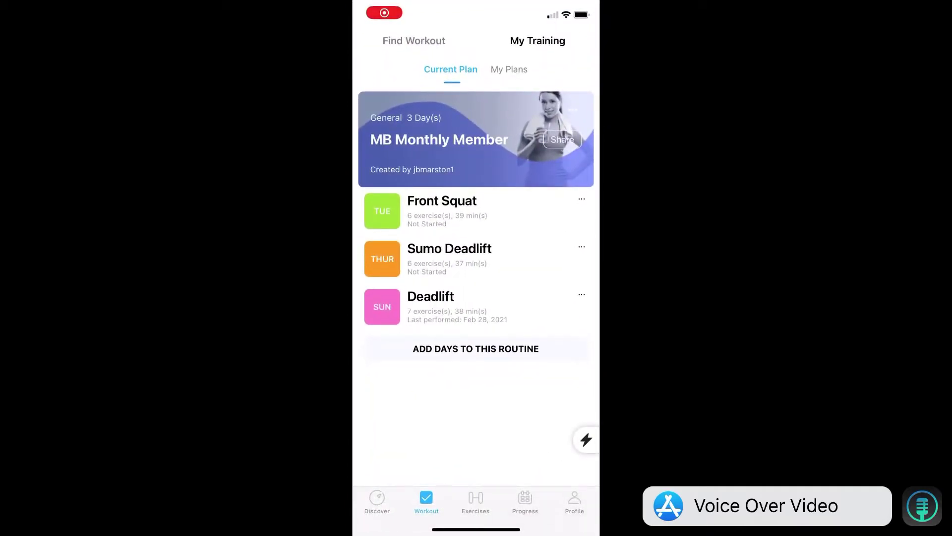
From My Plans, create a custom 4-days-per-week plan named 'MB Monthly Members'.
{"action": "left_click", "coordinate": [509, 69]}
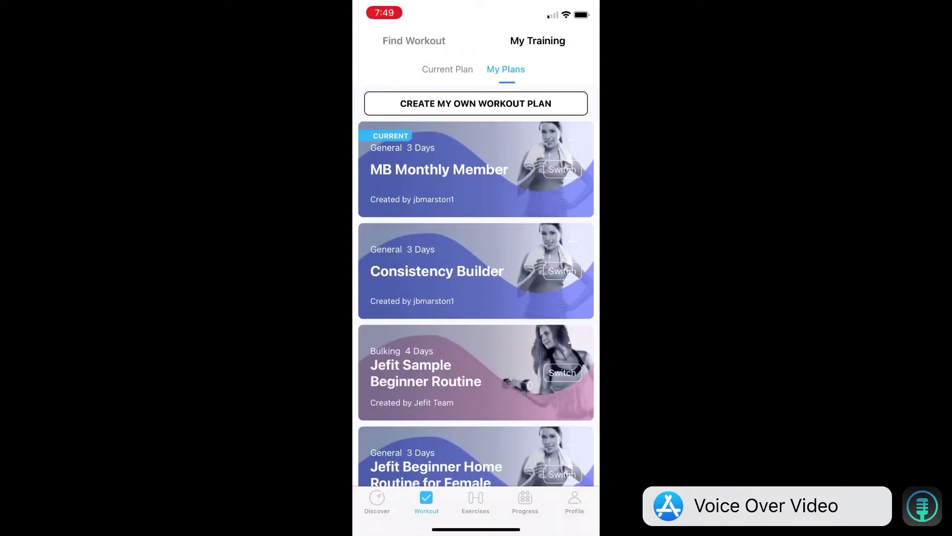
{"action": "left_click", "coordinate": [476, 103]}
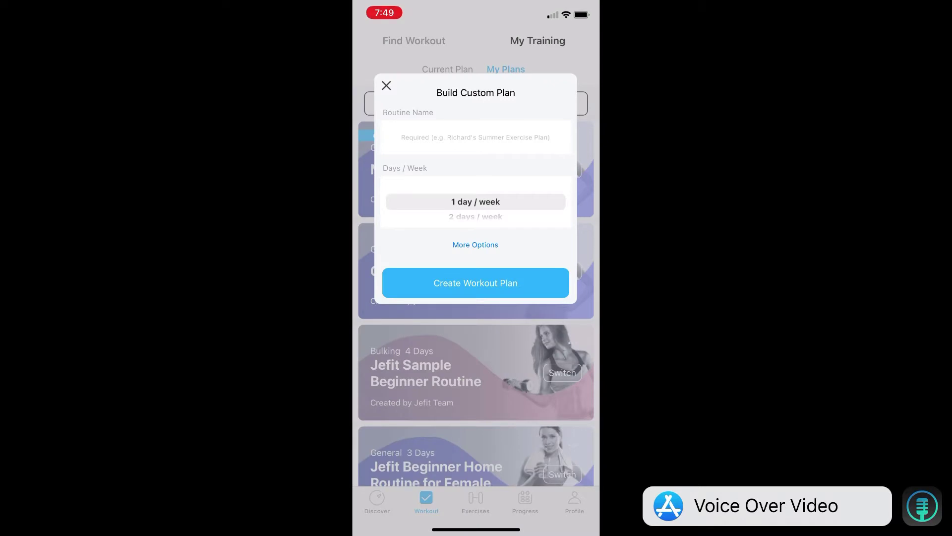
{"action": "left_click", "coordinate": [476, 137]}
{"action": "left_click", "coordinate": [368, 441]}
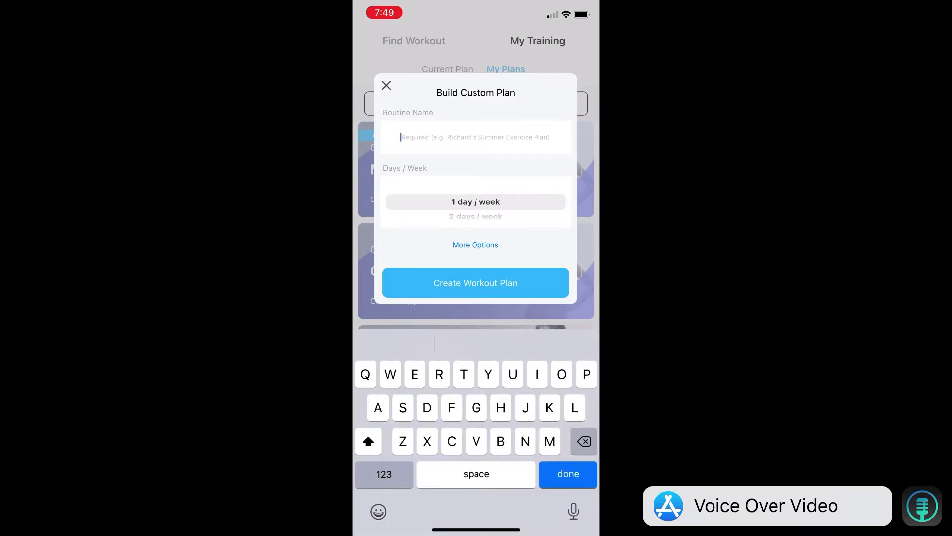
{"action": "type", "text": "MB"}
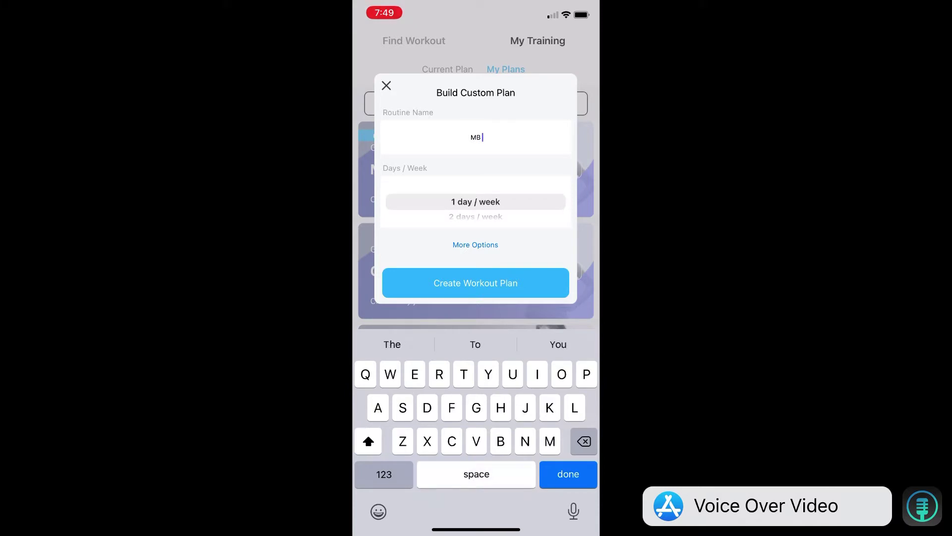
{"action": "type", "text": " Monthly M"}
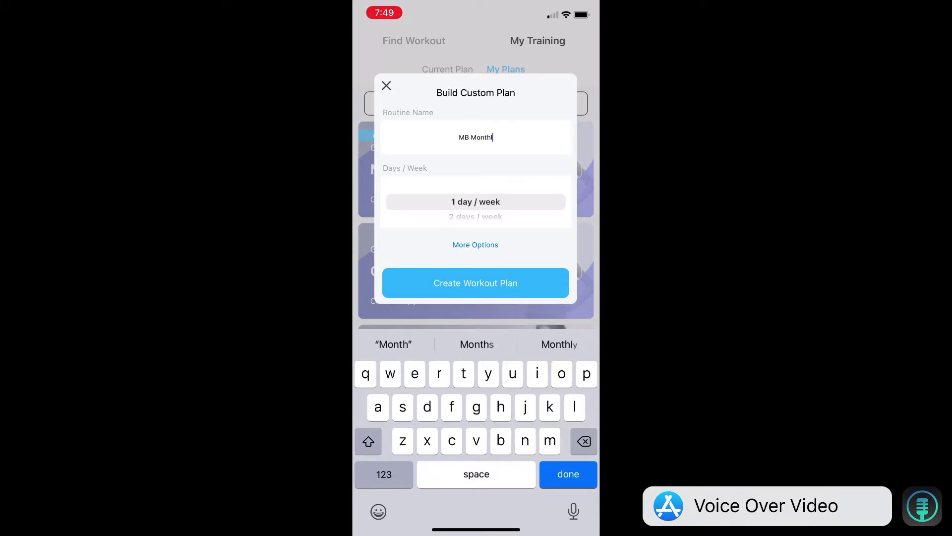
{"action": "type", "text": "embers"}
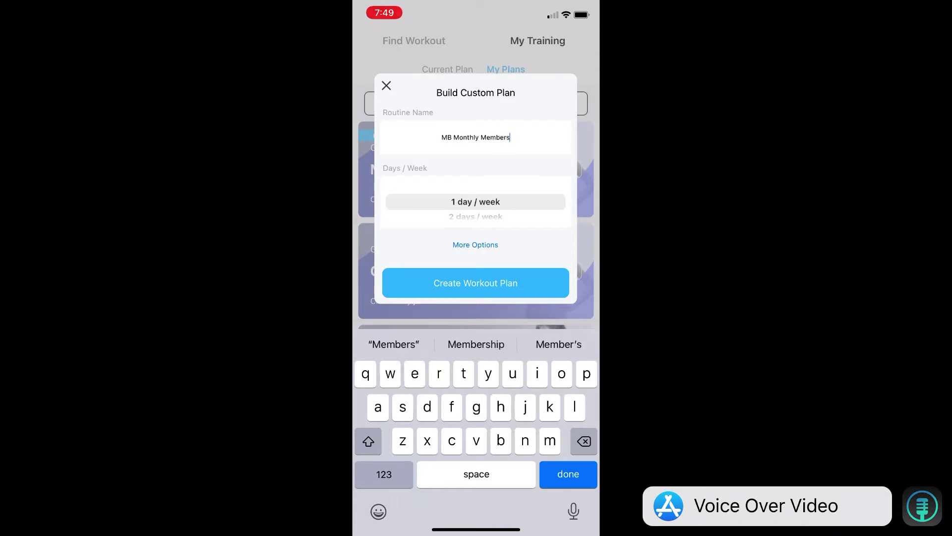
{"action": "scroll", "coordinate": [476, 201], "scroll_direction": "down", "scroll_amount": 3}
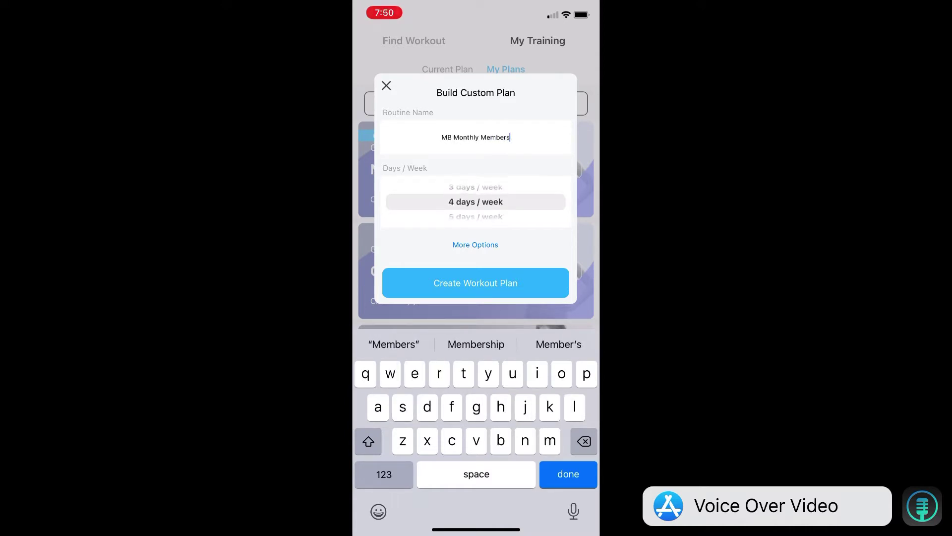
{"action": "left_click", "coordinate": [476, 282]}
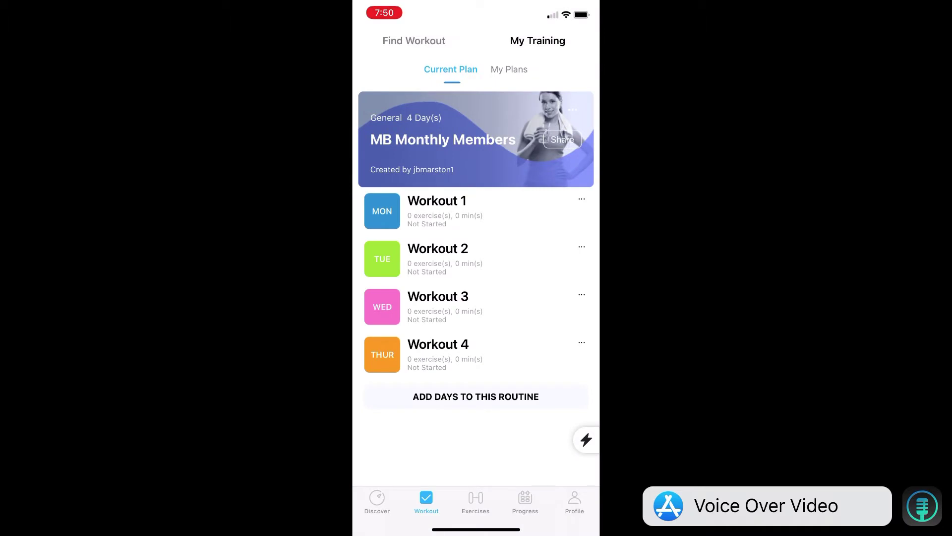
Add Kettlebell Goblet Squat to Workout 1 by searching 'Kettlebell go'.
{"action": "left_click", "coordinate": [436, 211]}
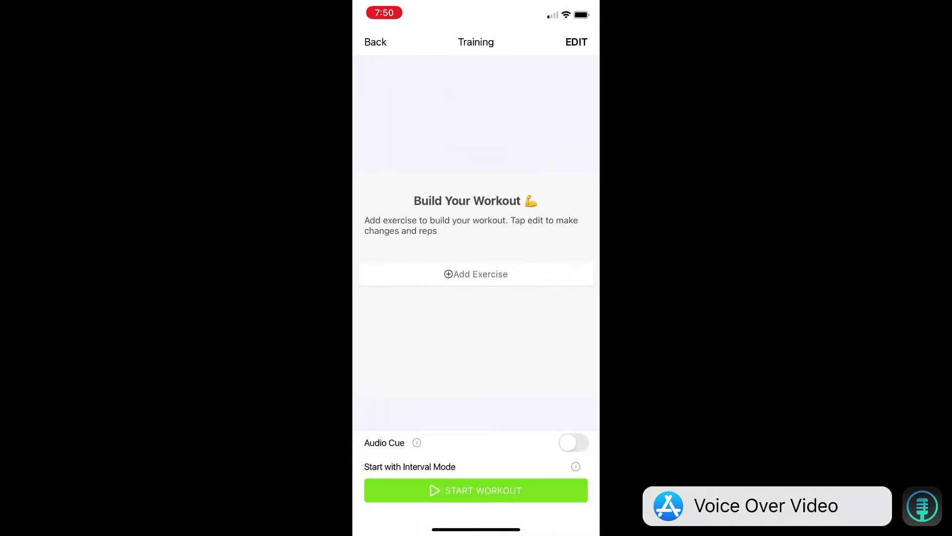
{"action": "left_click", "coordinate": [475, 274]}
{"action": "left_click", "coordinate": [421, 40]}
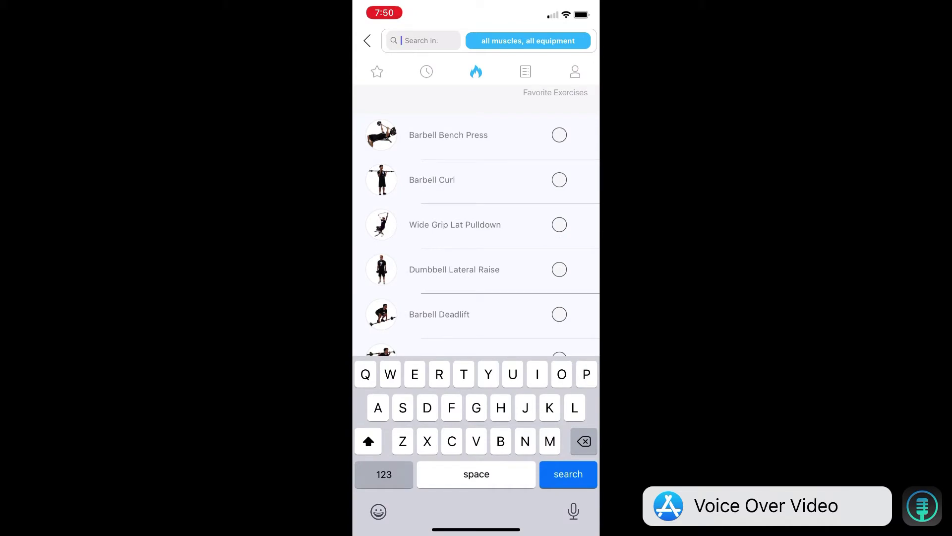
{"action": "type", "text": "K"}
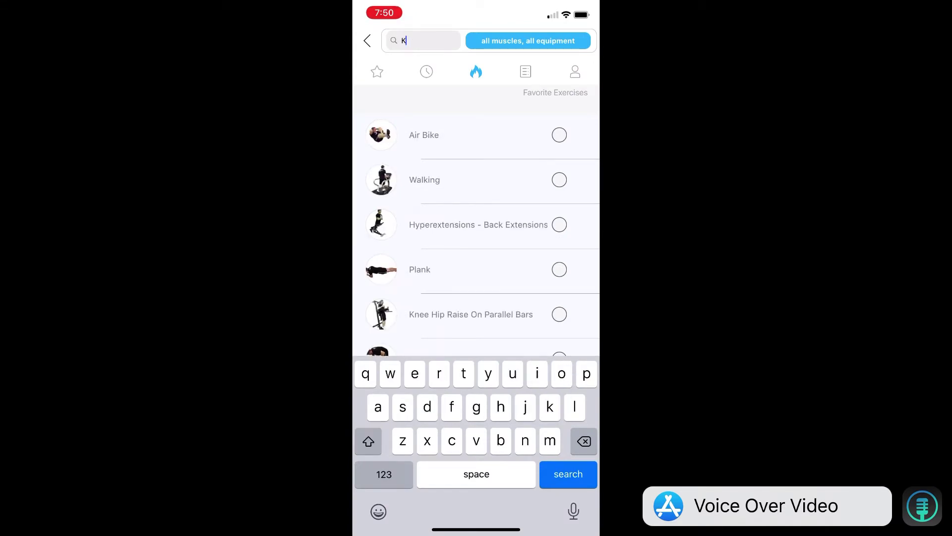
{"action": "type", "text": "ettl"}
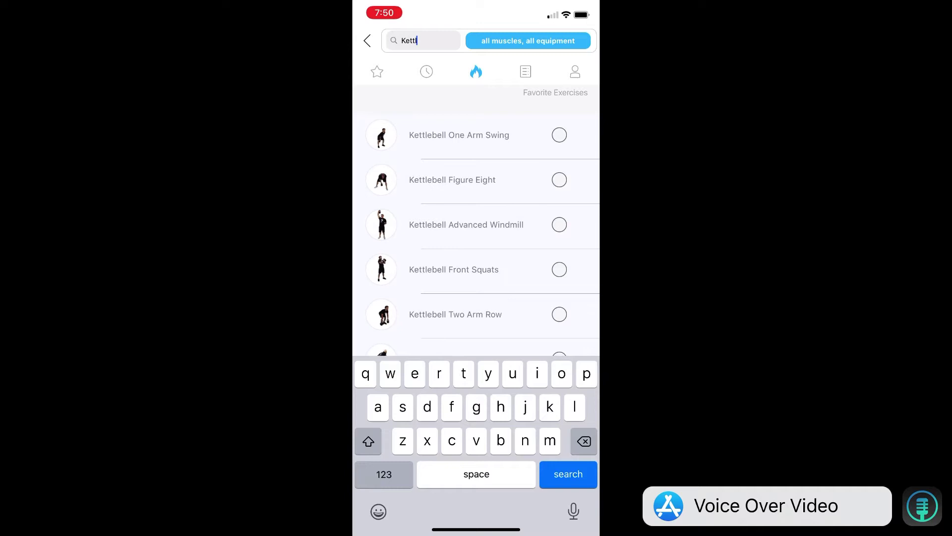
{"action": "type", "text": "ebe"}
{"action": "type", "text": "ll g"}
{"action": "type", "text": "o"}
{"action": "left_click", "coordinate": [559, 134]}
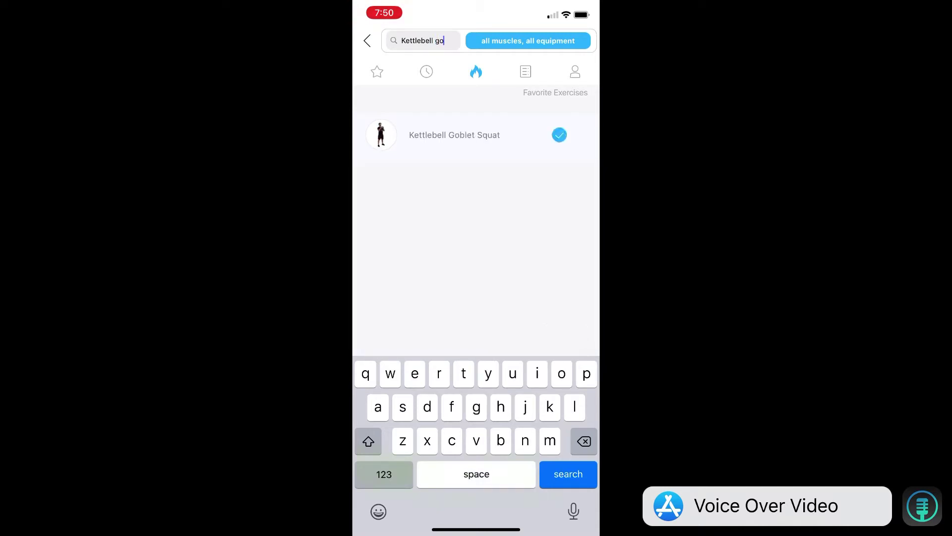
{"action": "left_click", "coordinate": [466, 468]}
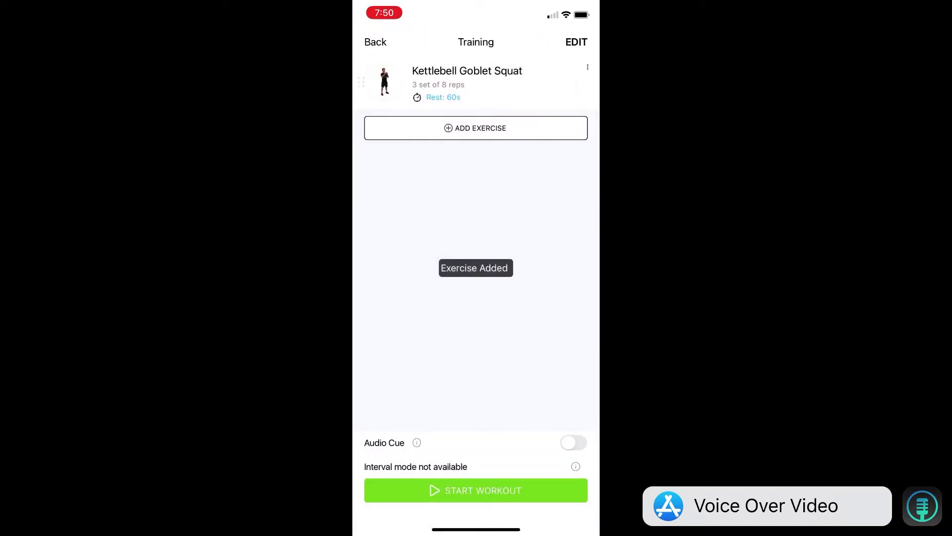
Add Dumbbell Rear Lunge to the workout by searching 'Rear lunge'.
{"action": "left_click", "coordinate": [477, 128]}
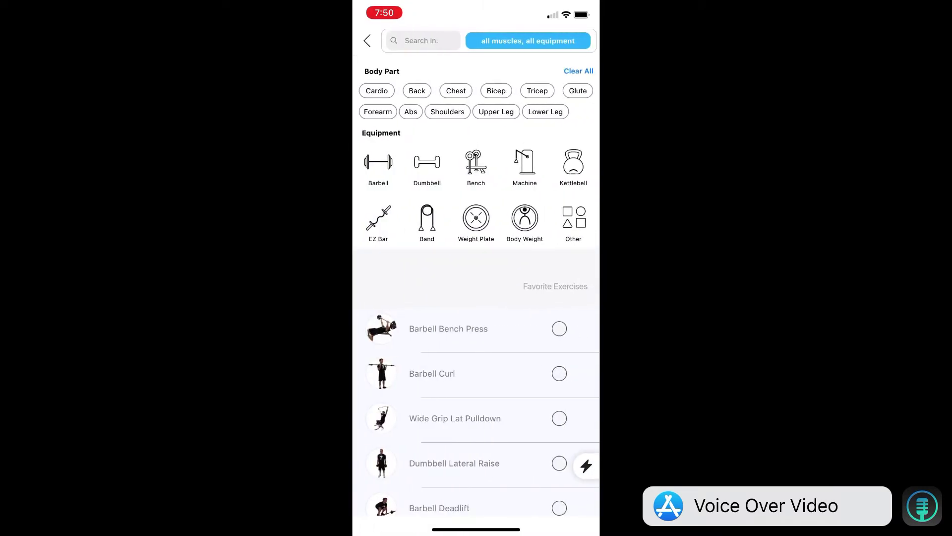
{"action": "left_click", "coordinate": [421, 41]}
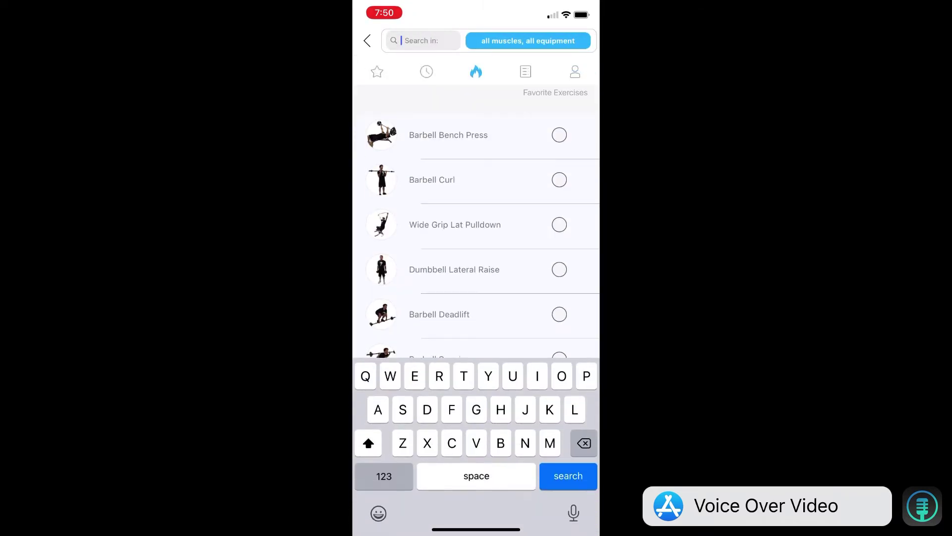
{"action": "type", "text": "Rear "}
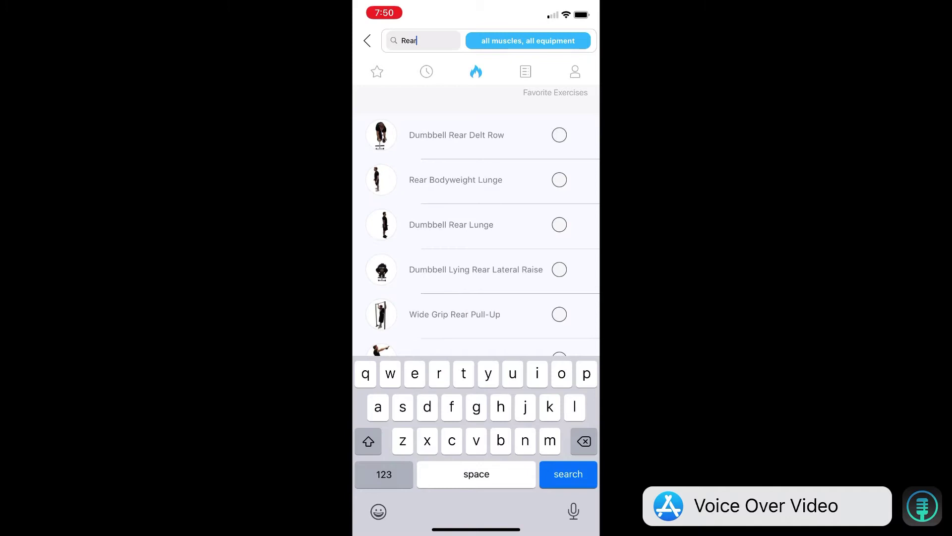
{"action": "type", "text": "lunge"}
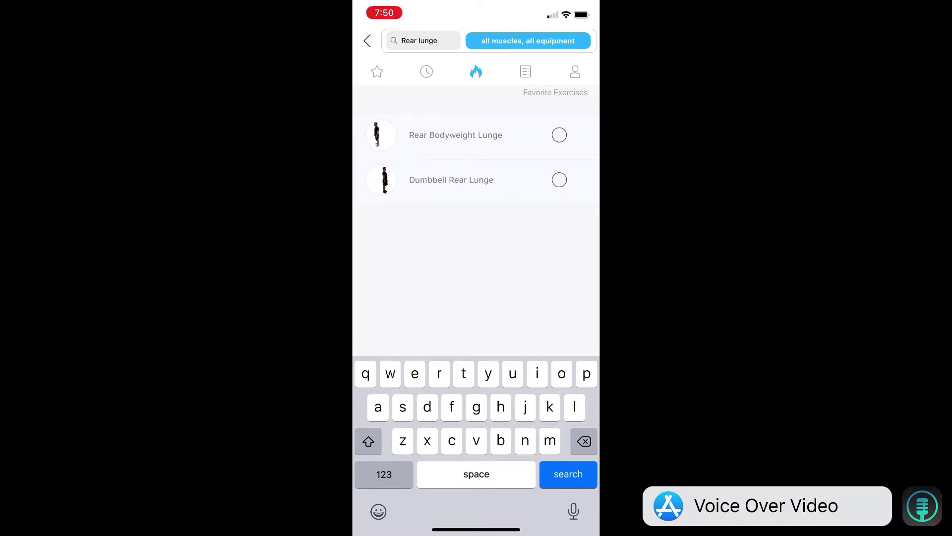
{"action": "left_click", "coordinate": [559, 180]}
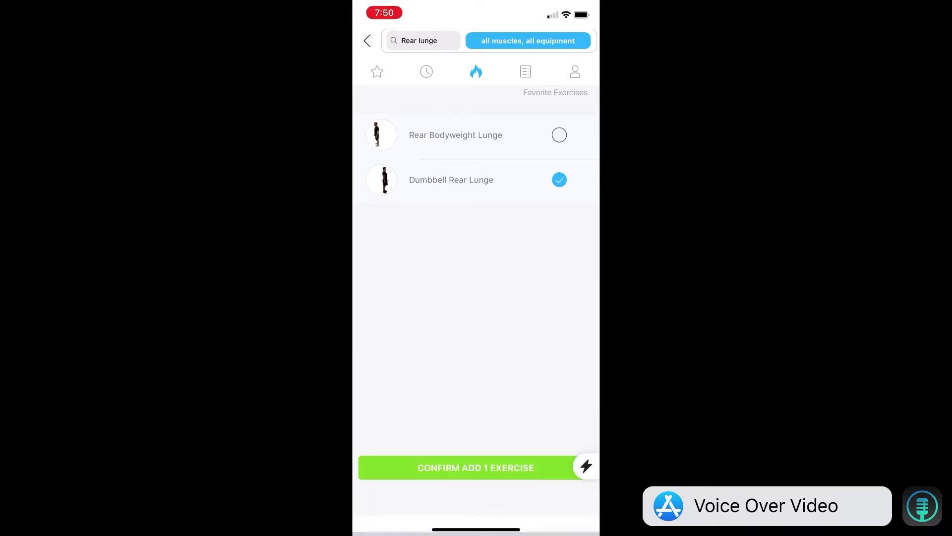
{"action": "left_click", "coordinate": [468, 466]}
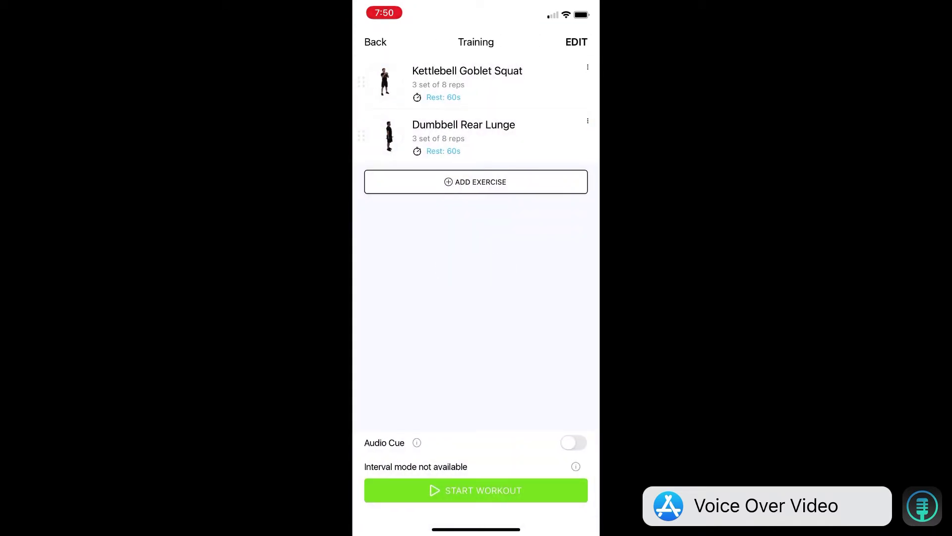
Add Dumbbell Shoulder Press to the workout as its third exercise.
{"action": "left_click", "coordinate": [476, 182]}
{"action": "left_click", "coordinate": [421, 40]}
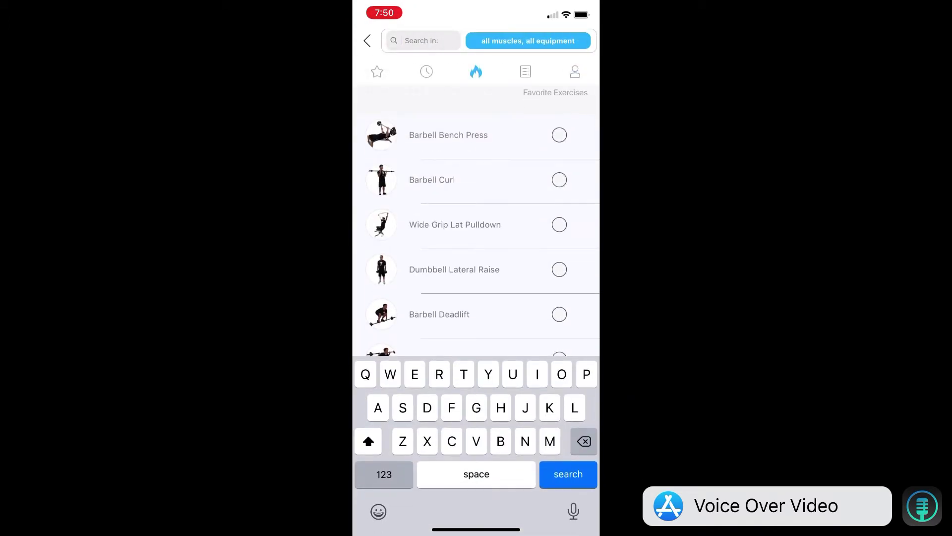
{"action": "type", "text": "Shiul"}
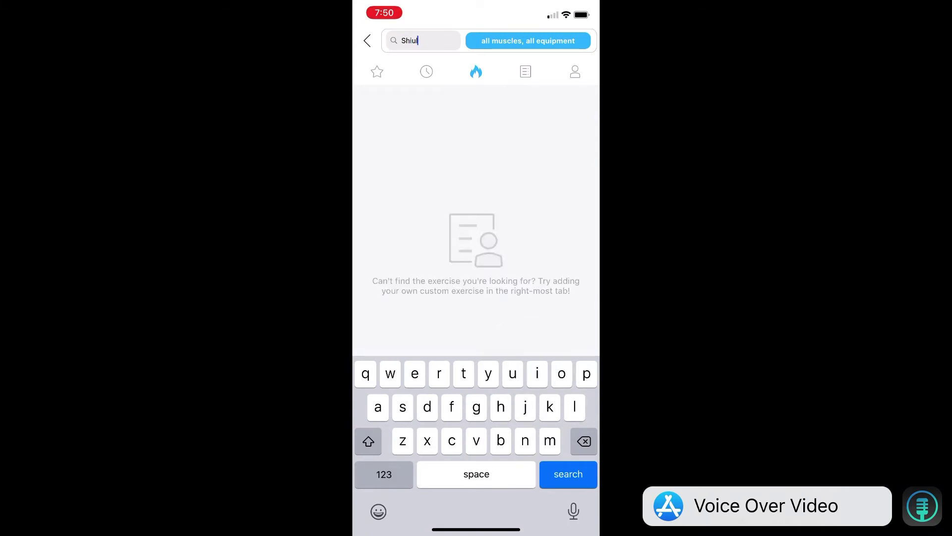
{"action": "key", "text": "BackSpace"}
{"action": "key", "text": "BackSpace"}
{"action": "type", "text": "ou"}
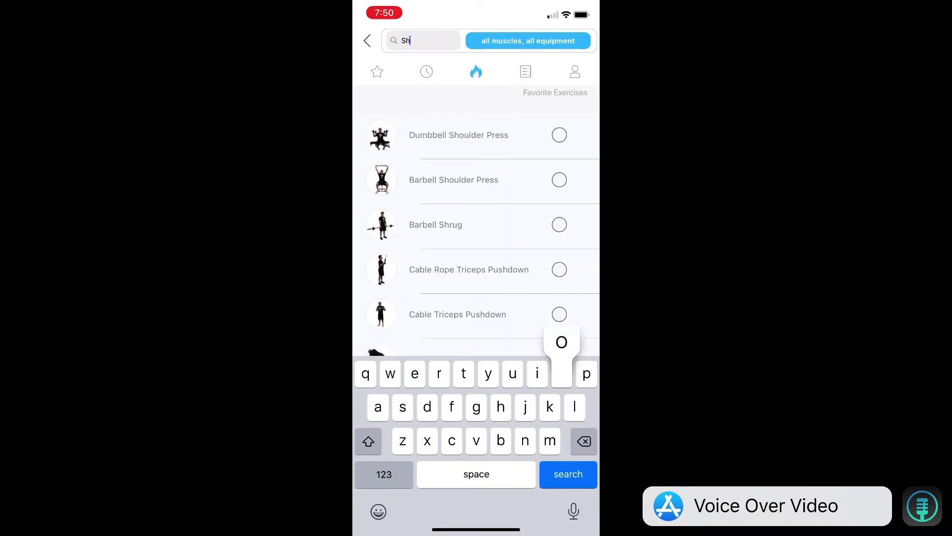
{"action": "type", "text": "lder"}
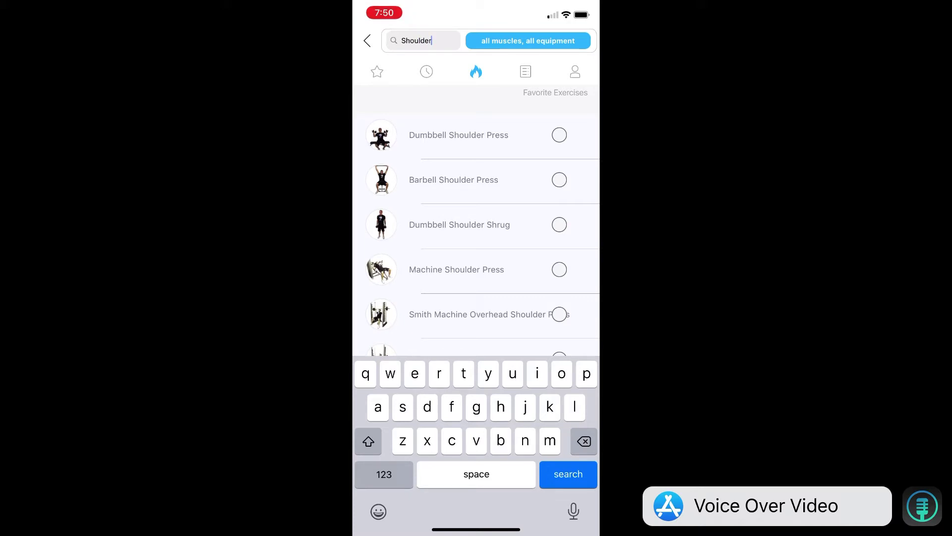
{"action": "left_click", "coordinate": [560, 135]}
{"action": "left_click", "coordinate": [568, 474]}
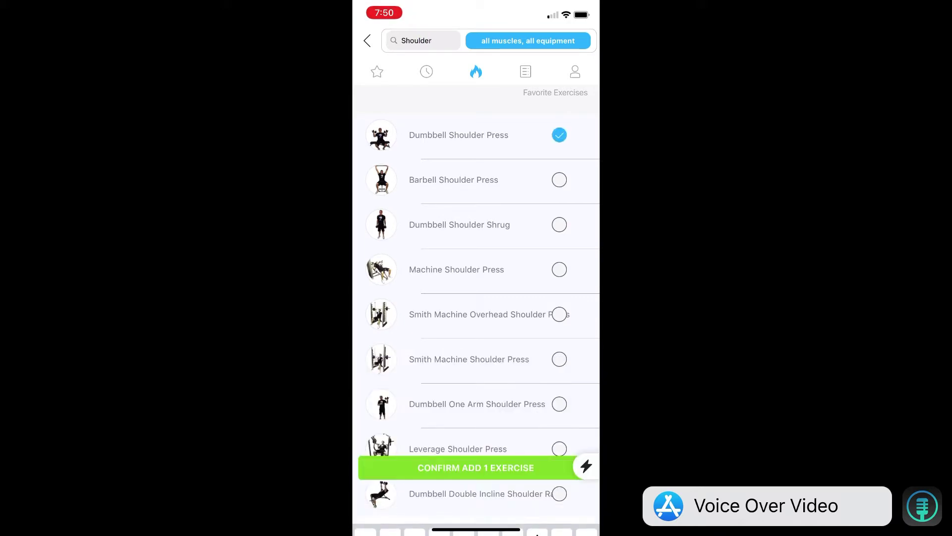
{"action": "left_click", "coordinate": [464, 465]}
Add Dumbbell Front Raise to the workout.
{"action": "left_click", "coordinate": [476, 235]}
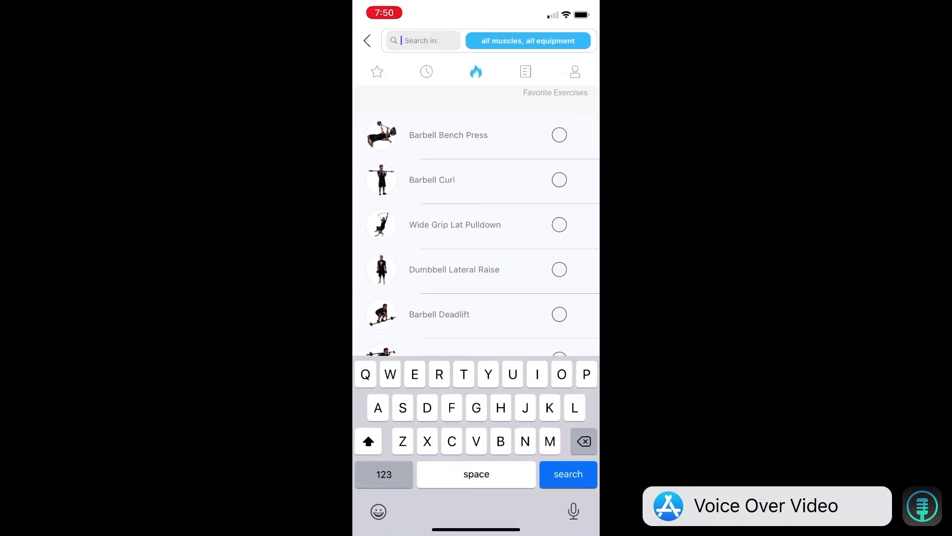
{"action": "type", "text": "Frint"}
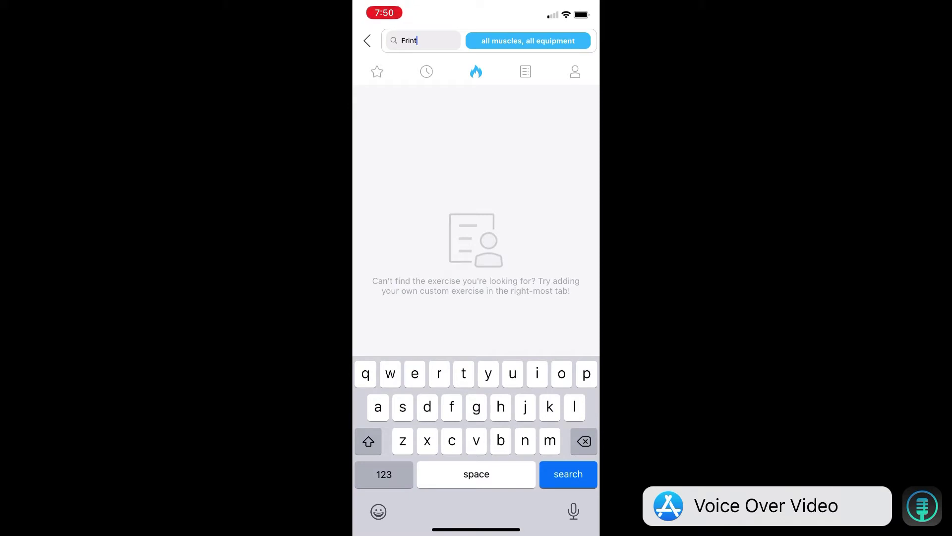
{"action": "key", "text": "BackSpace"}
{"action": "key", "text": "BackSpace"}
{"action": "key", "text": "BackSpace"}
{"action": "type", "text": "ont"}
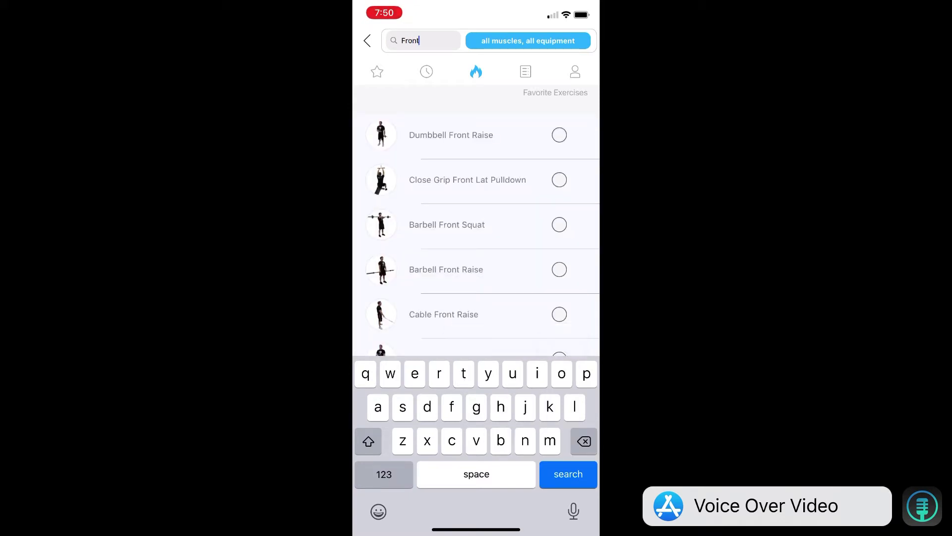
{"action": "left_click", "coordinate": [560, 135]}
{"action": "left_click", "coordinate": [466, 466]}
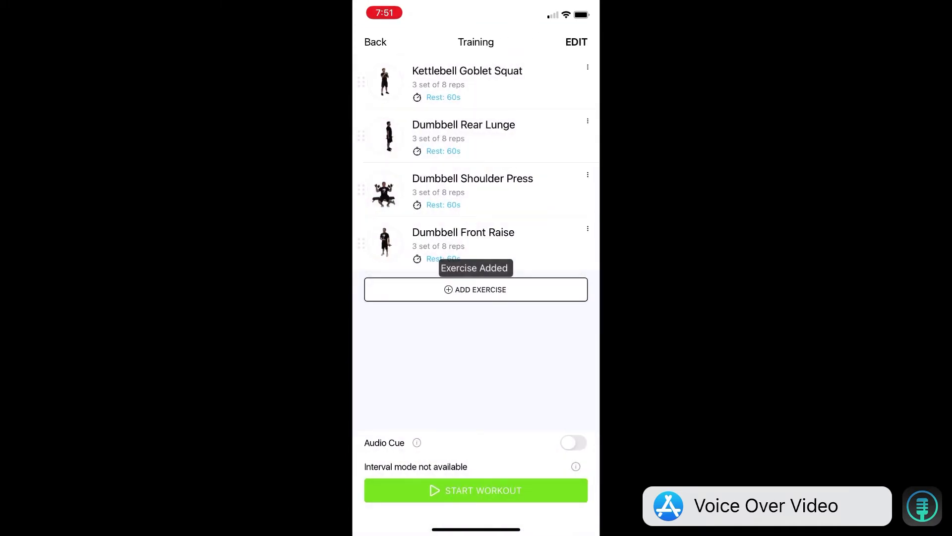
Search for 'Plank' and add it to the workout.
{"action": "left_click", "coordinate": [475, 289]}
{"action": "left_click", "coordinate": [424, 41]}
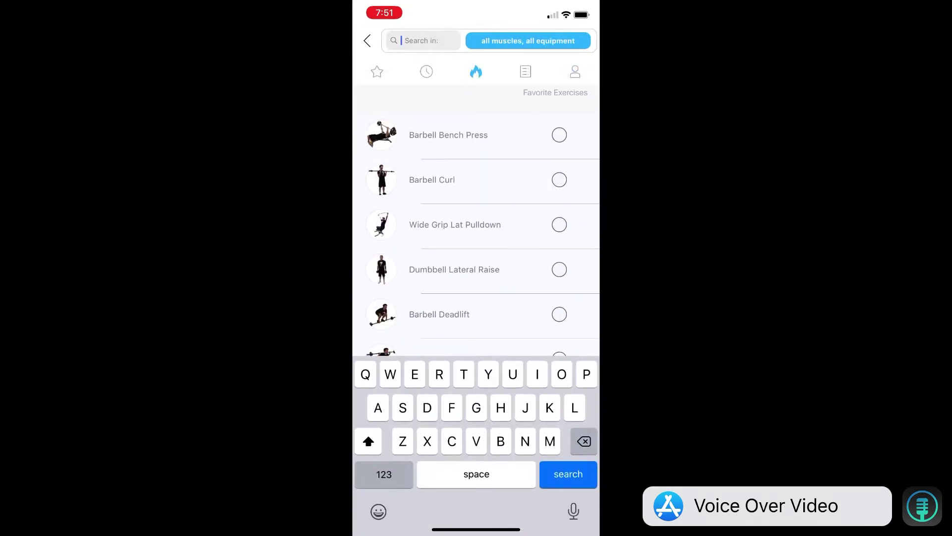
{"action": "type", "text": "Plank"}
{"action": "key", "text": "Return"}
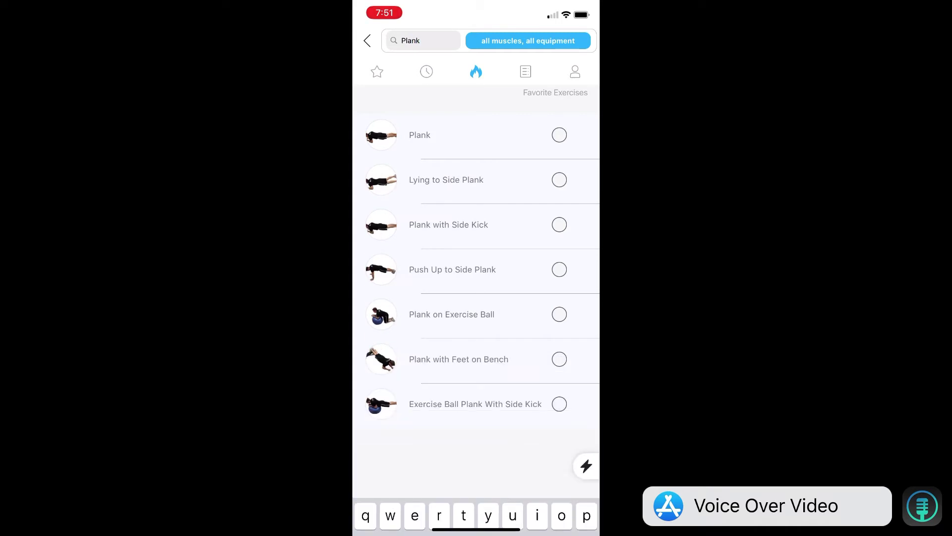
{"action": "left_click", "coordinate": [559, 135]}
{"action": "left_click", "coordinate": [466, 466]}
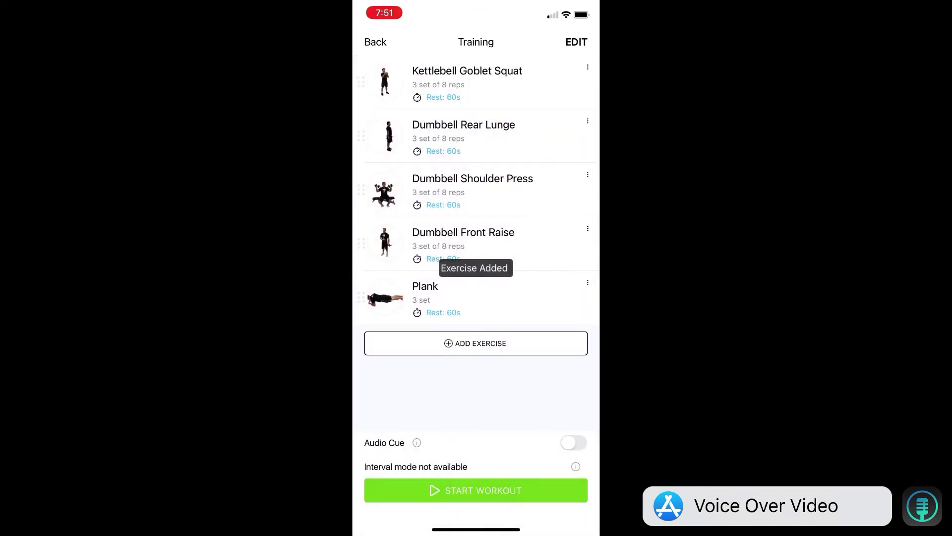
Start a new custom exercise titled 'Bird Dog'.
{"action": "left_click", "coordinate": [476, 341]}
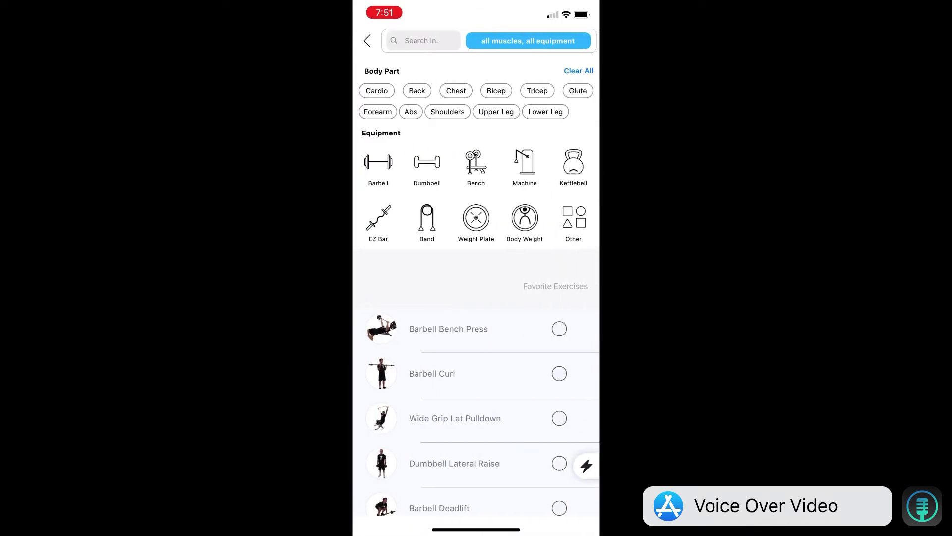
{"action": "left_click", "coordinate": [422, 40]}
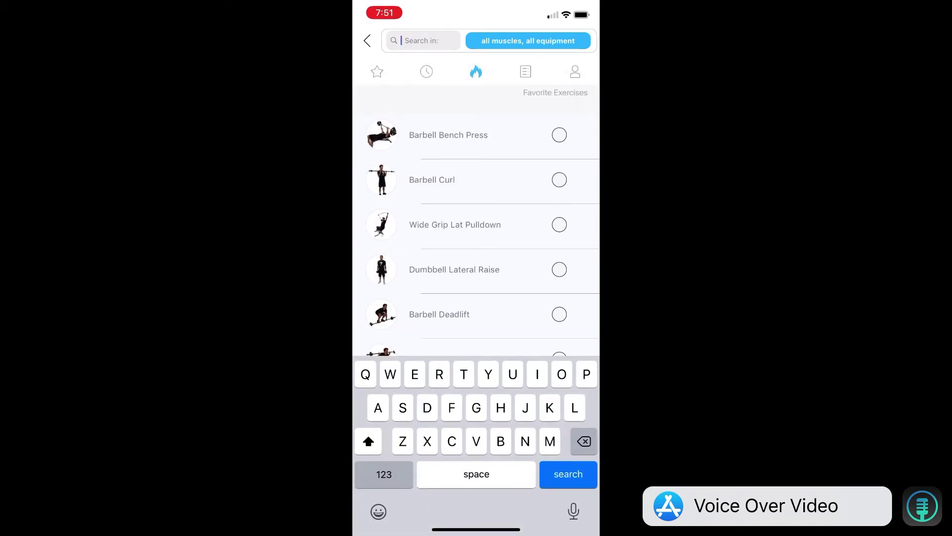
{"action": "left_click", "coordinate": [575, 72]}
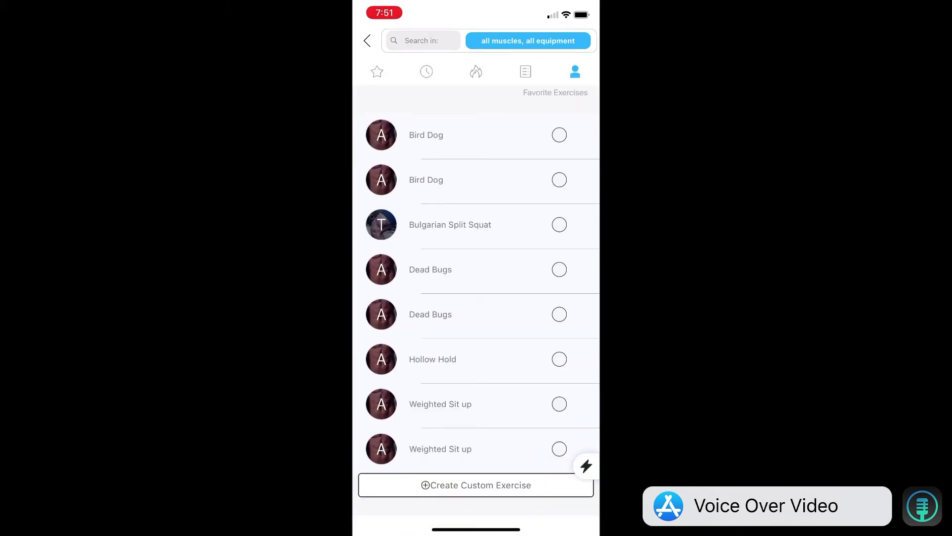
{"action": "left_click", "coordinate": [476, 485]}
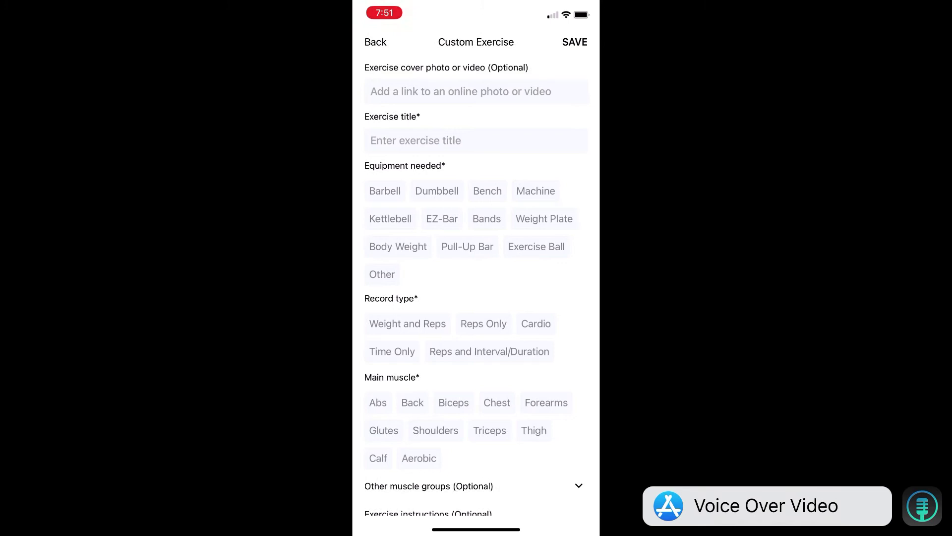
{"action": "left_click", "coordinate": [476, 140]}
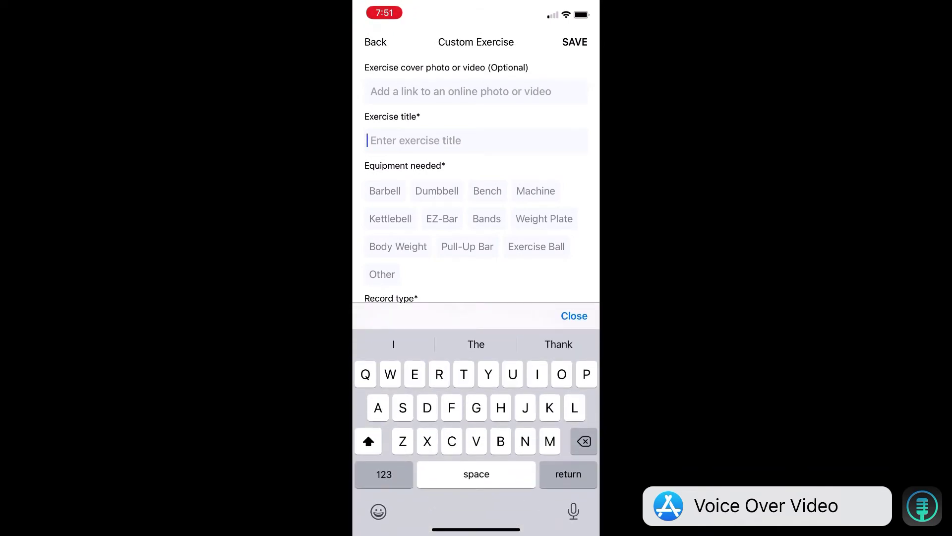
{"action": "type", "text": "Bird "}
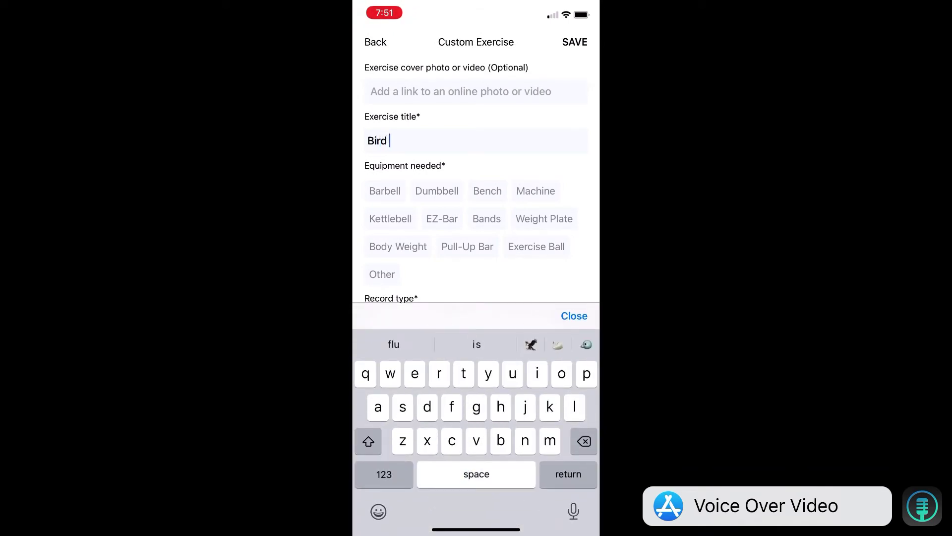
{"action": "type", "text": "Dog"}
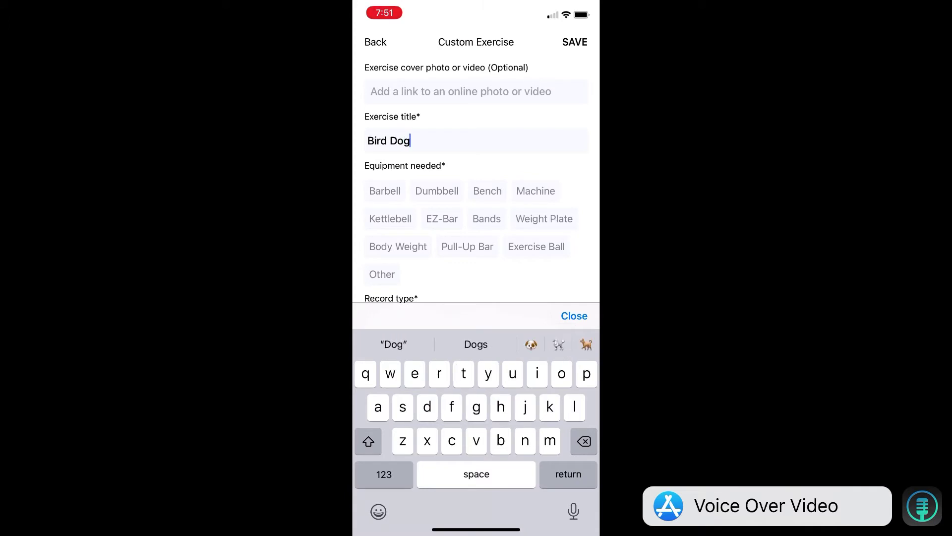
Set Bird Dog to Body Weight, Reps Only and Abs, save it, and add it to the workout.
{"action": "scroll", "coordinate": [476, 182], "scroll_direction": "down", "scroll_amount": 2}
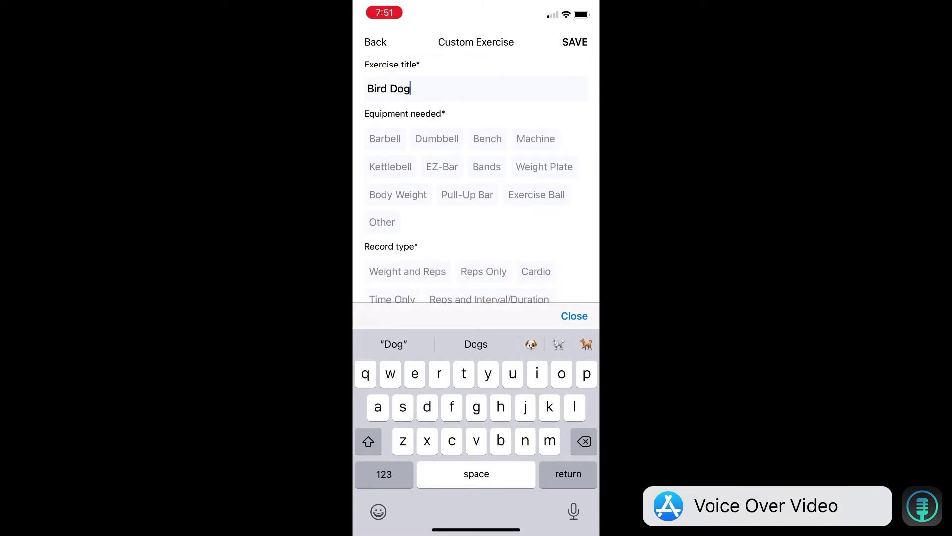
{"action": "left_click", "coordinate": [398, 194]}
{"action": "scroll", "coordinate": [476, 181], "scroll_direction": "down", "scroll_amount": 4}
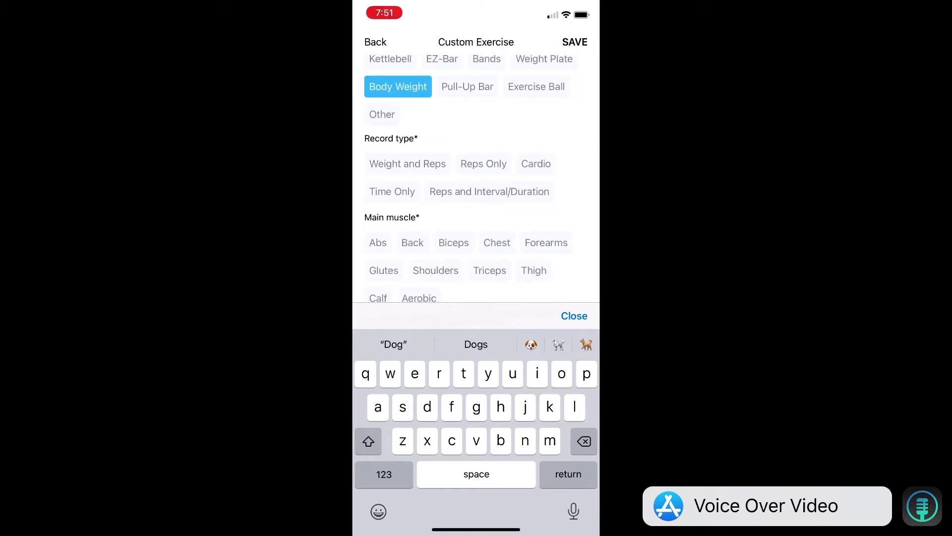
{"action": "left_click", "coordinate": [483, 164]}
{"action": "scroll", "coordinate": [476, 179], "scroll_direction": "down", "scroll_amount": 3}
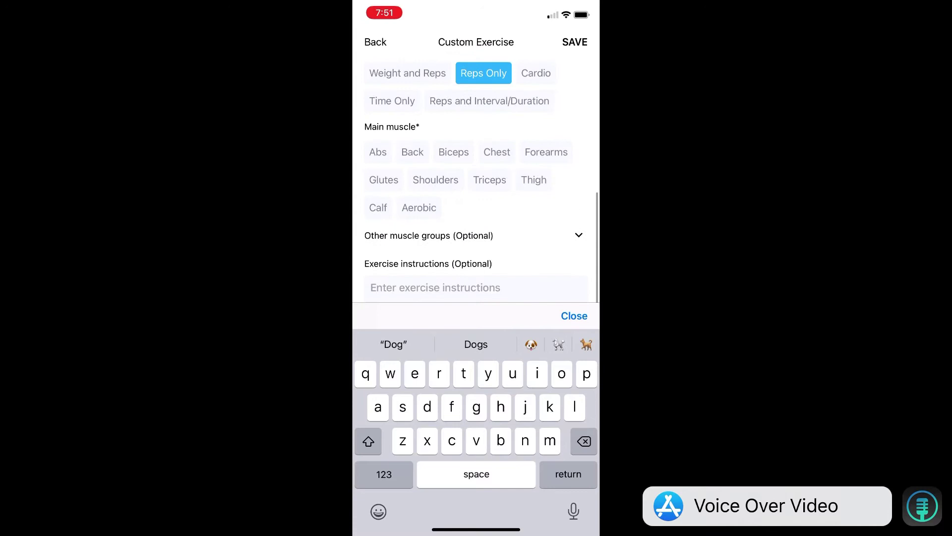
{"action": "left_click", "coordinate": [378, 152]}
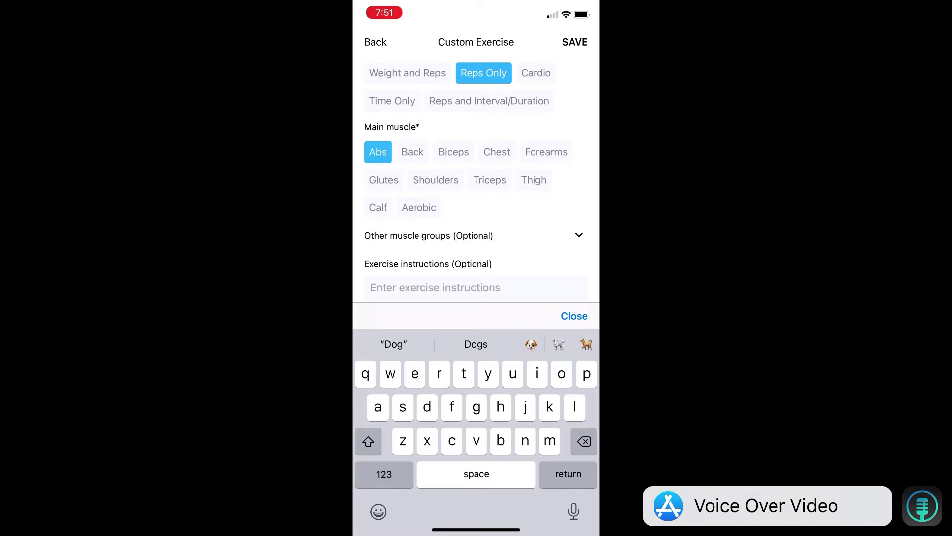
{"action": "scroll", "coordinate": [476, 199], "scroll_direction": "down", "scroll_amount": 3}
{"action": "left_click", "coordinate": [573, 315]}
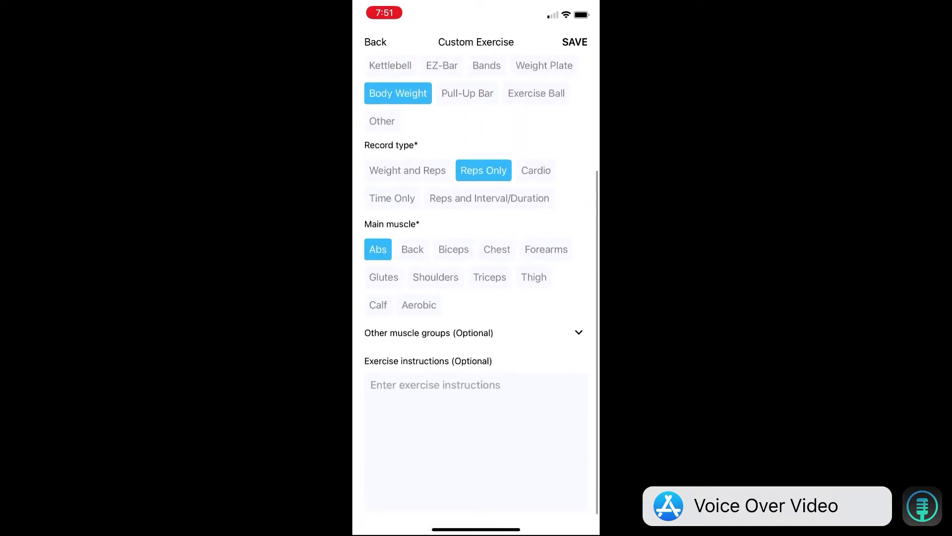
{"action": "left_click", "coordinate": [575, 41]}
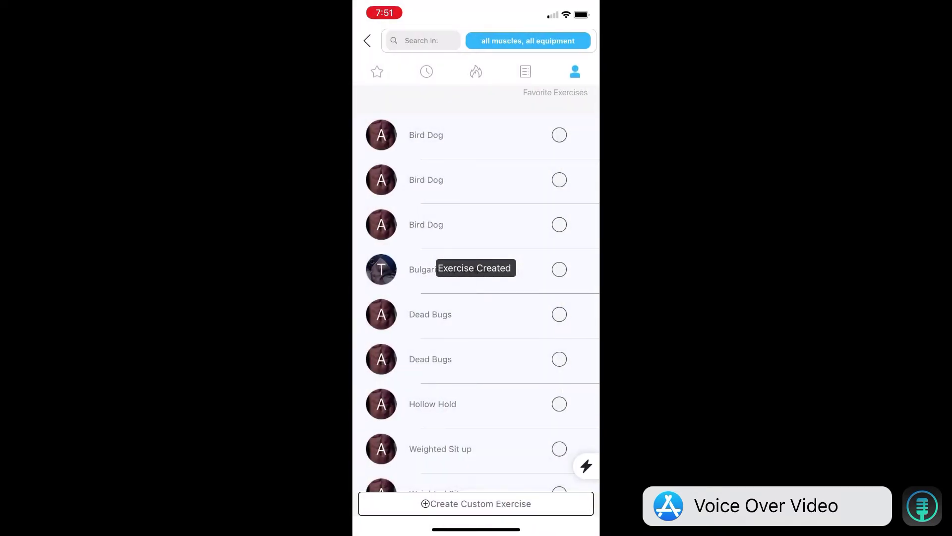
{"action": "left_click", "coordinate": [559, 135]}
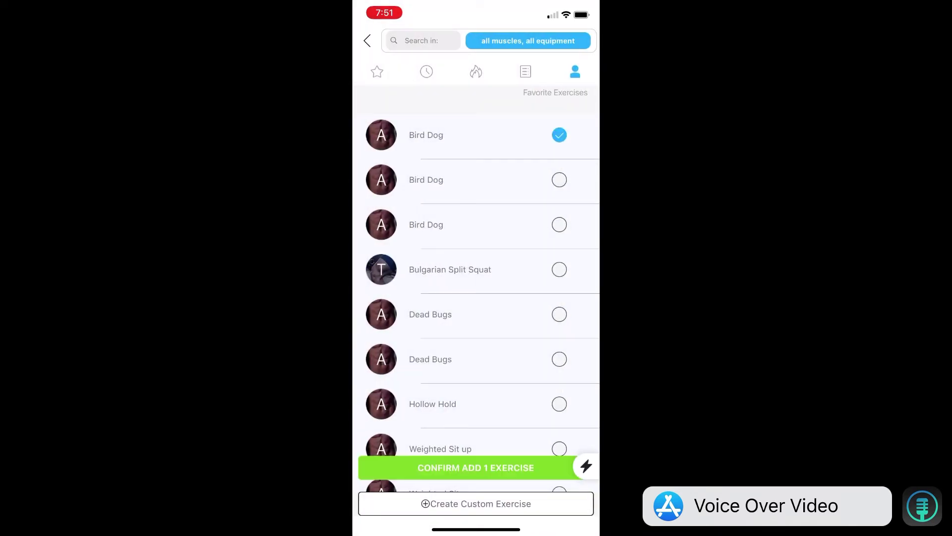
{"action": "left_click", "coordinate": [476, 468]}
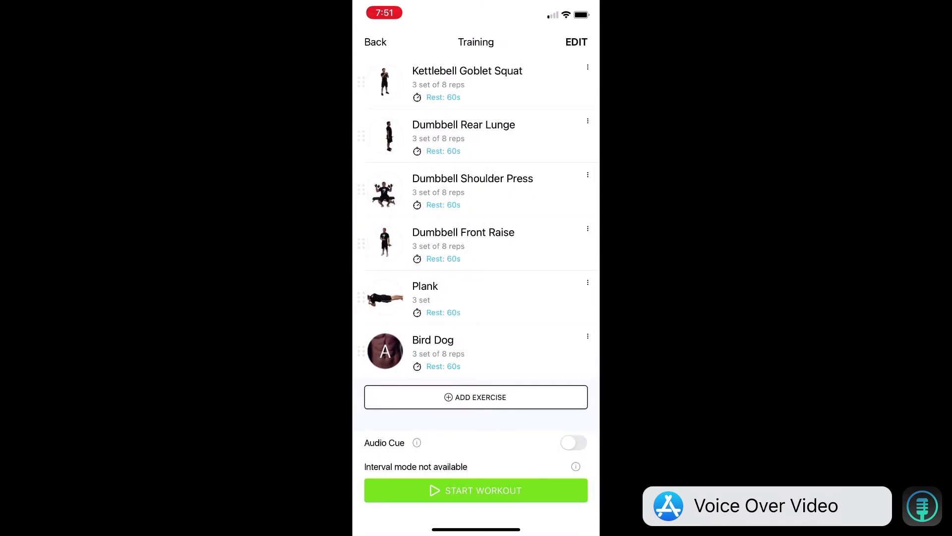
Rename Workout 1 to 'Day 1'.
{"action": "left_click", "coordinate": [376, 42]}
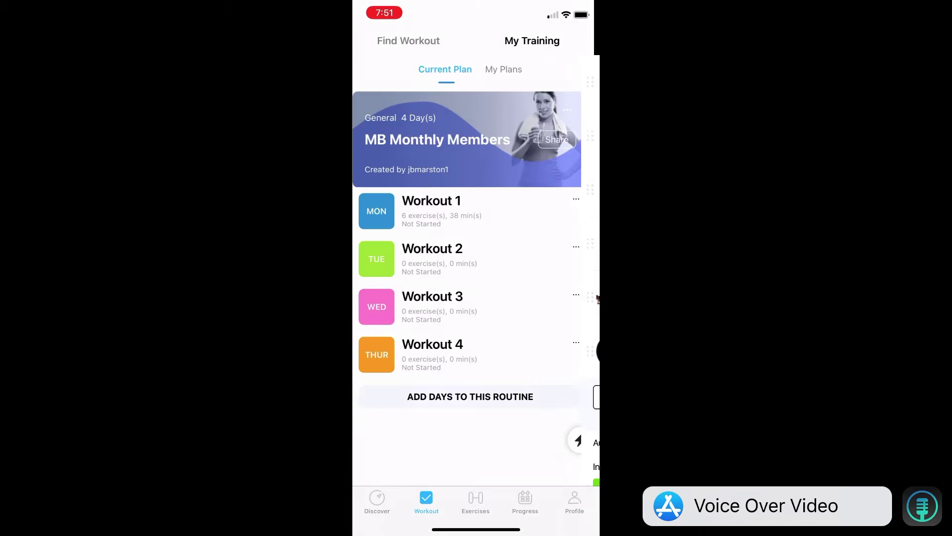
{"action": "left_click", "coordinate": [582, 199]}
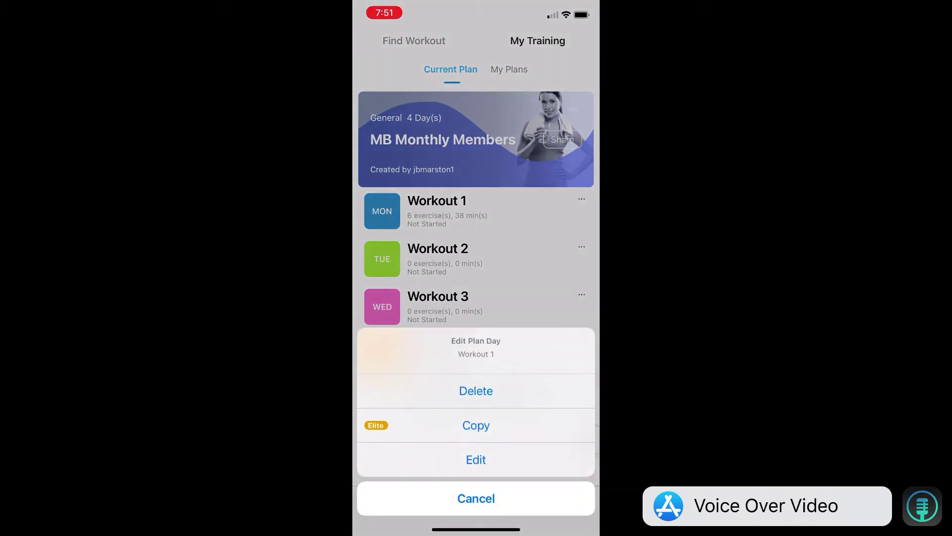
{"action": "left_click", "coordinate": [476, 459]}
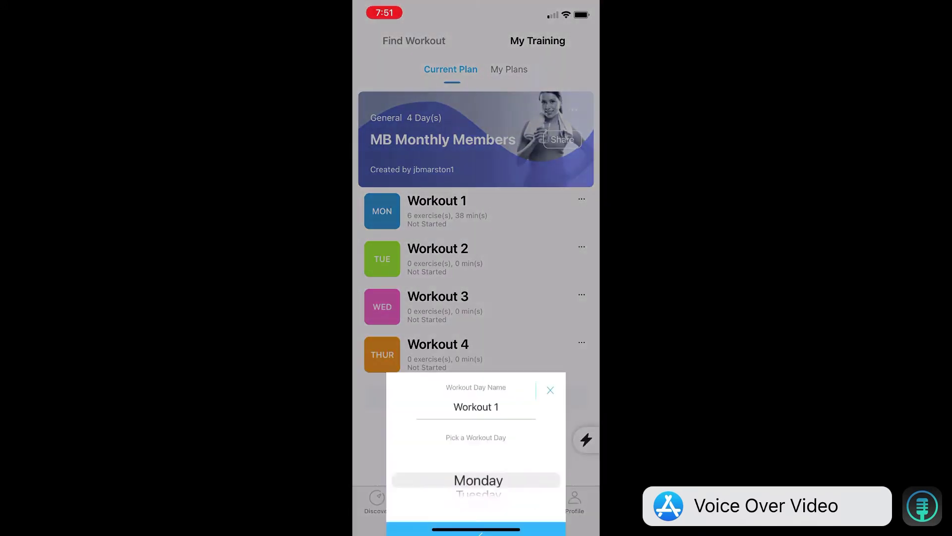
{"action": "key", "text": "BackSpace"}
{"action": "key", "text": "BackSpace"}
{"action": "key", "text": "BackSpace"}
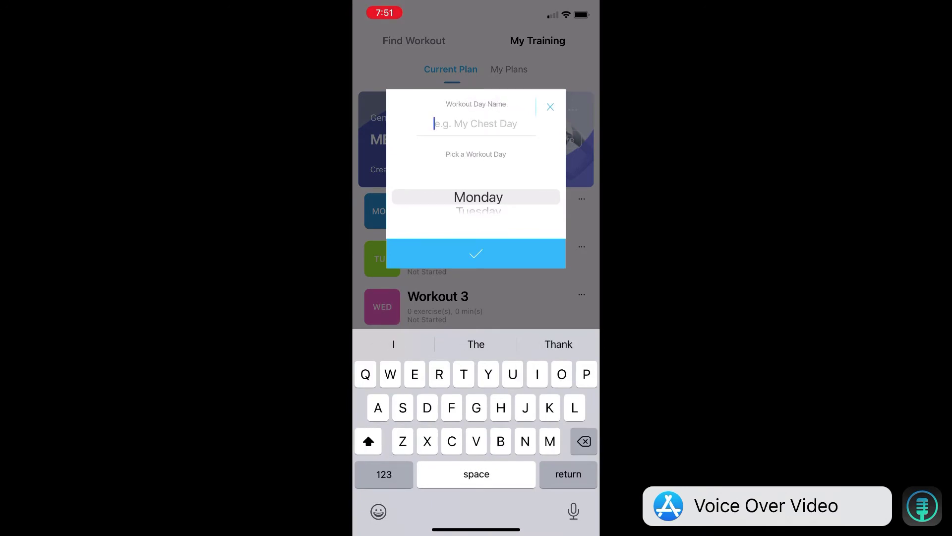
{"action": "type", "text": "Day 1"}
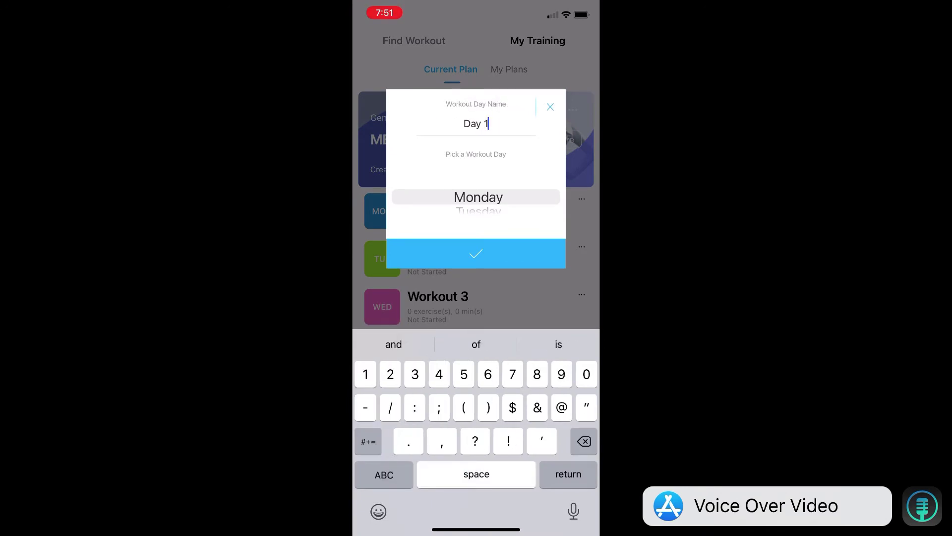
{"action": "left_click", "coordinate": [476, 253]}
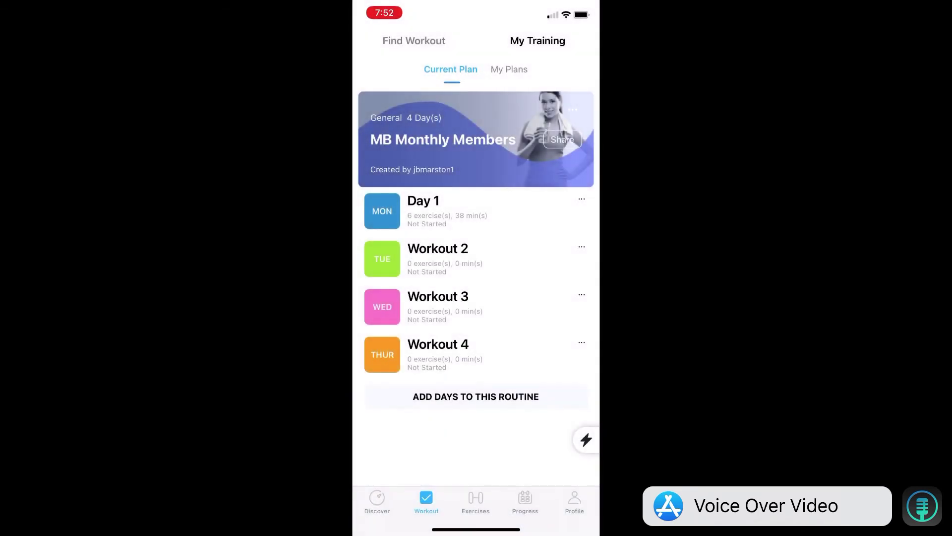
Rename Workout 2 to 'Day 2'.
{"action": "left_click", "coordinate": [582, 246]}
{"action": "left_click", "coordinate": [476, 459]}
{"action": "left_click", "coordinate": [476, 228]}
{"action": "key", "text": "BackSpace"}
{"action": "key", "text": "BackSpace"}
{"action": "key", "text": "BackSpace"}
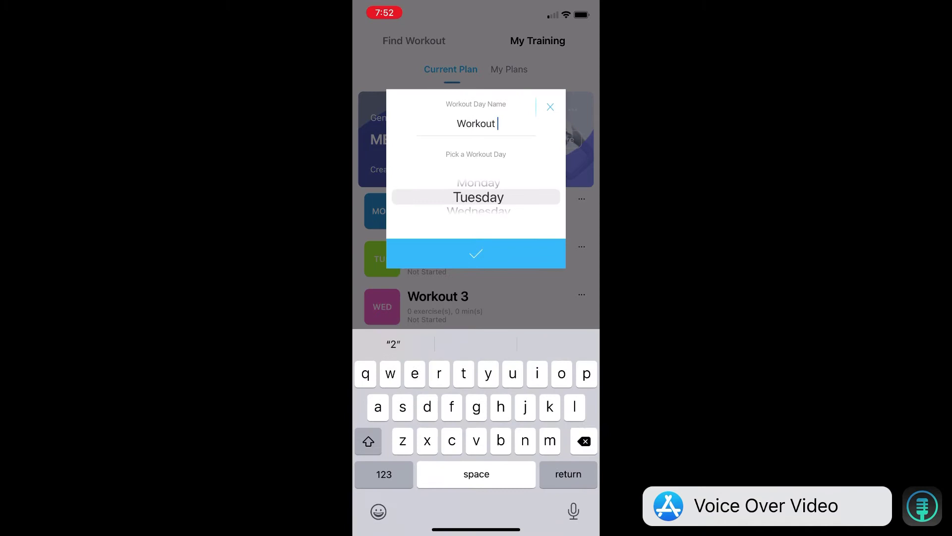
{"action": "key", "text": "BackSpace"}
{"action": "key", "text": "BackSpace"}
{"action": "key", "text": "BackSpace"}
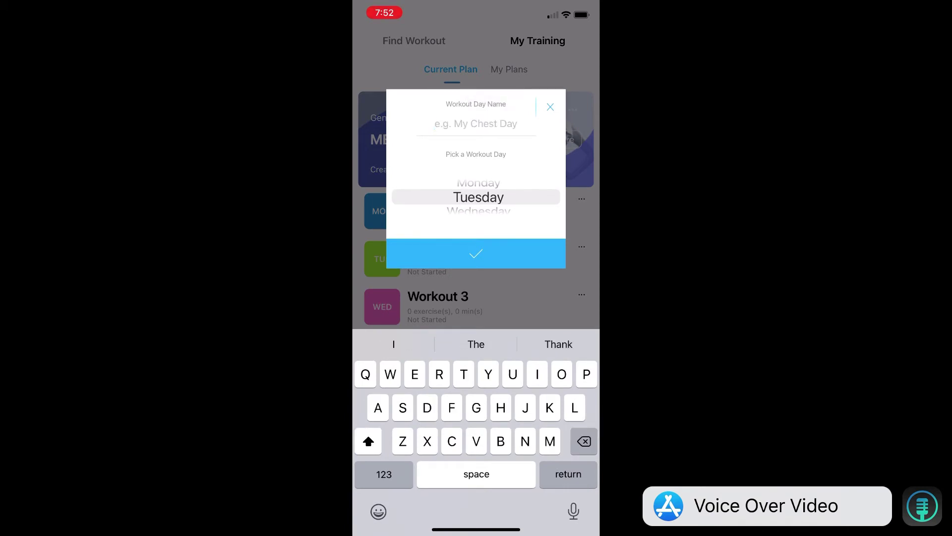
{"action": "type", "text": "Day "}
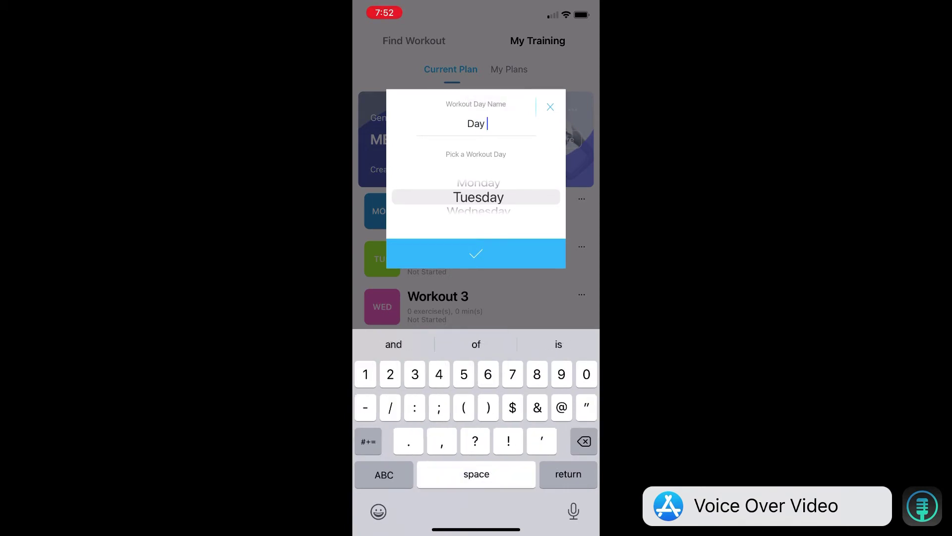
{"action": "type", "text": "2"}
{"action": "left_click", "coordinate": [476, 252]}
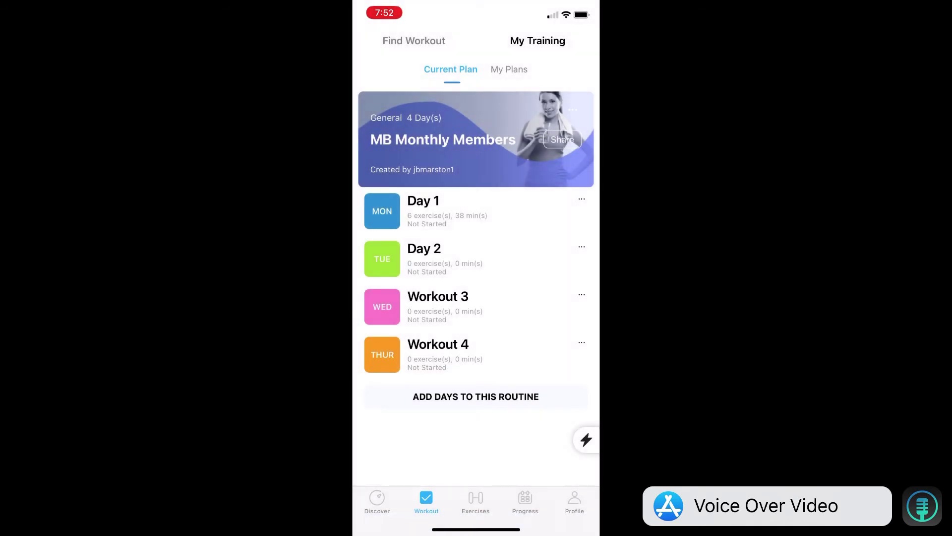
Add Dumbbell Deadlift to Day 2's empty workout.
{"action": "left_click", "coordinate": [438, 304]}
{"action": "left_click", "coordinate": [476, 274]}
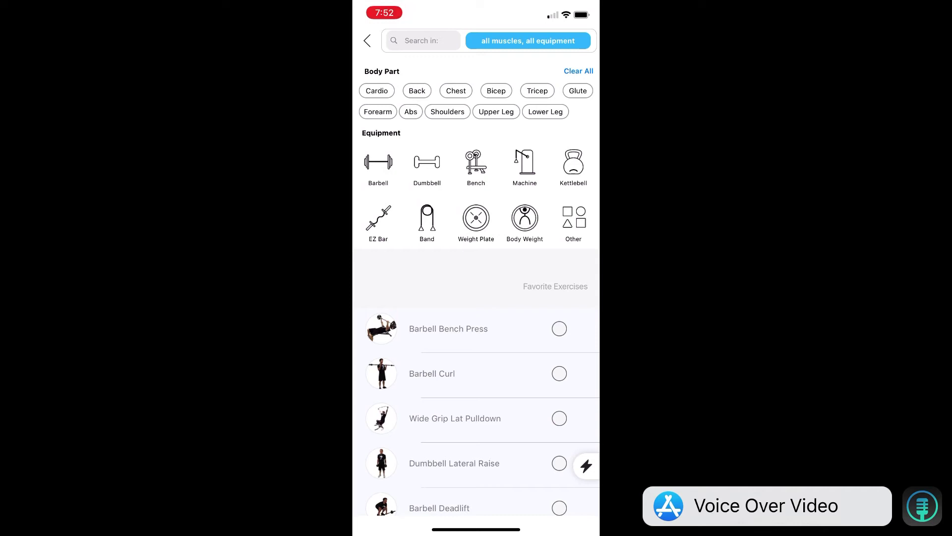
{"action": "left_click", "coordinate": [423, 40]}
{"action": "type", "text": "Dea"}
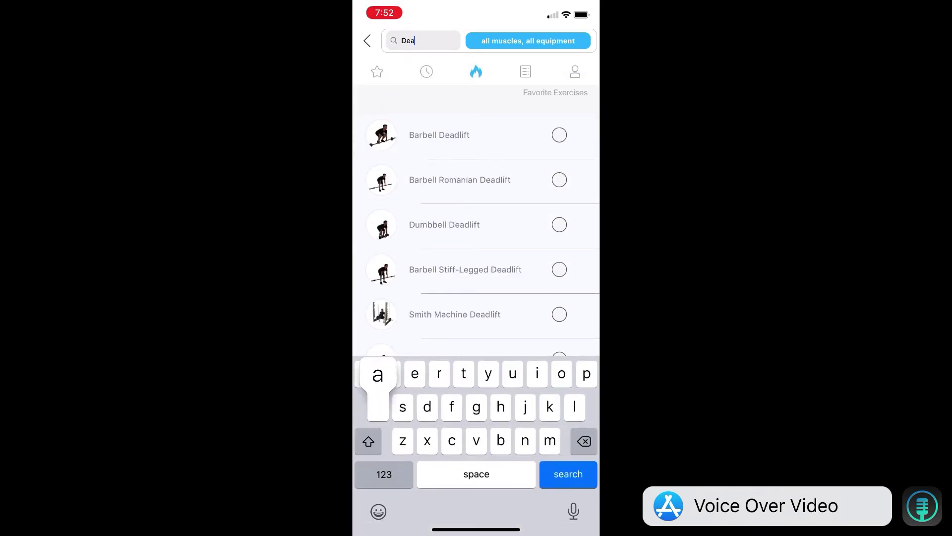
{"action": "type", "text": "d"}
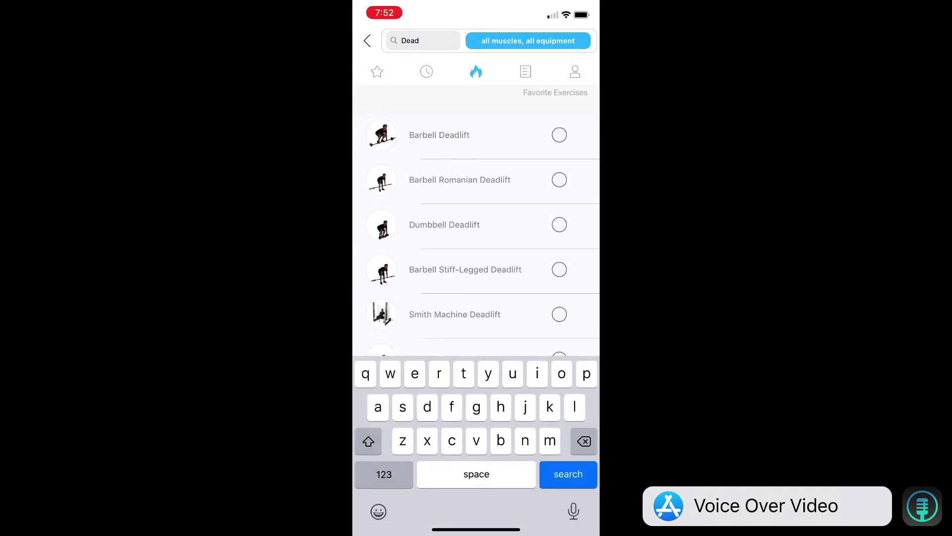
{"action": "left_click", "coordinate": [559, 225]}
{"action": "left_click", "coordinate": [568, 474]}
{"action": "left_click", "coordinate": [466, 466]}
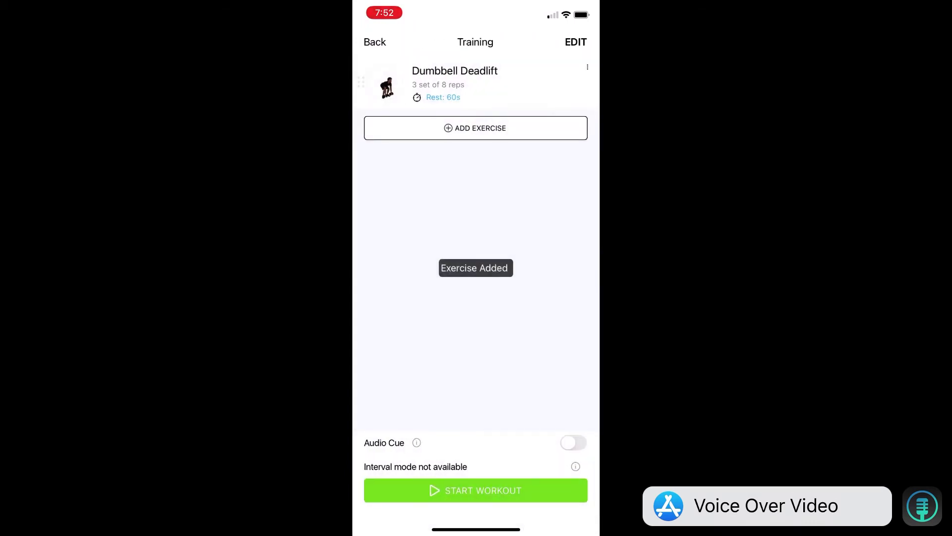
Add Barbell Glute Bridge and Barbell Bent Over Row to Day 2.
{"action": "left_click", "coordinate": [476, 127]}
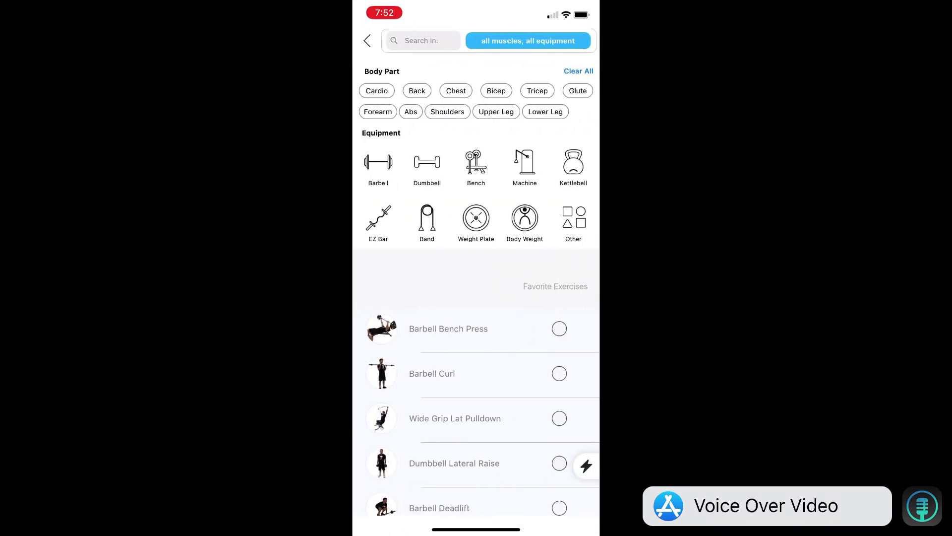
{"action": "left_click", "coordinate": [421, 40]}
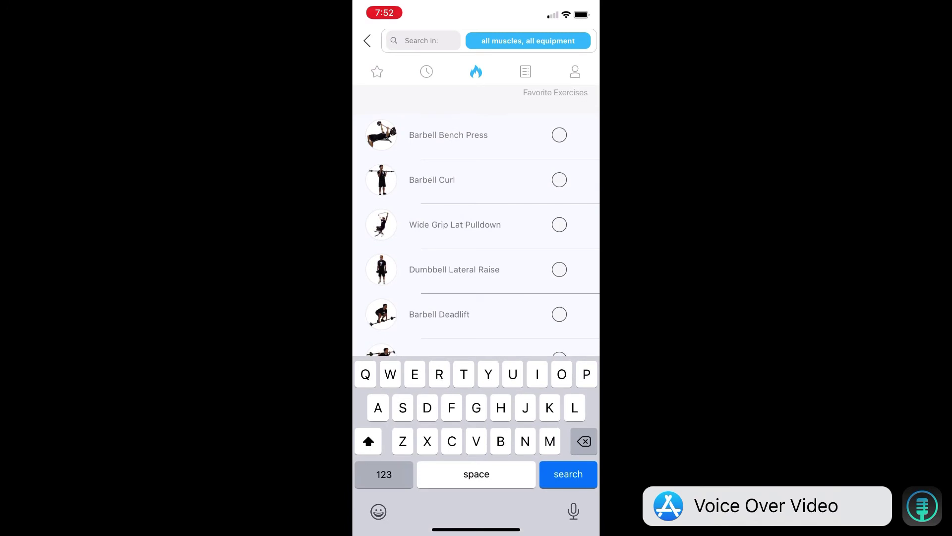
{"action": "type", "text": "Glute"}
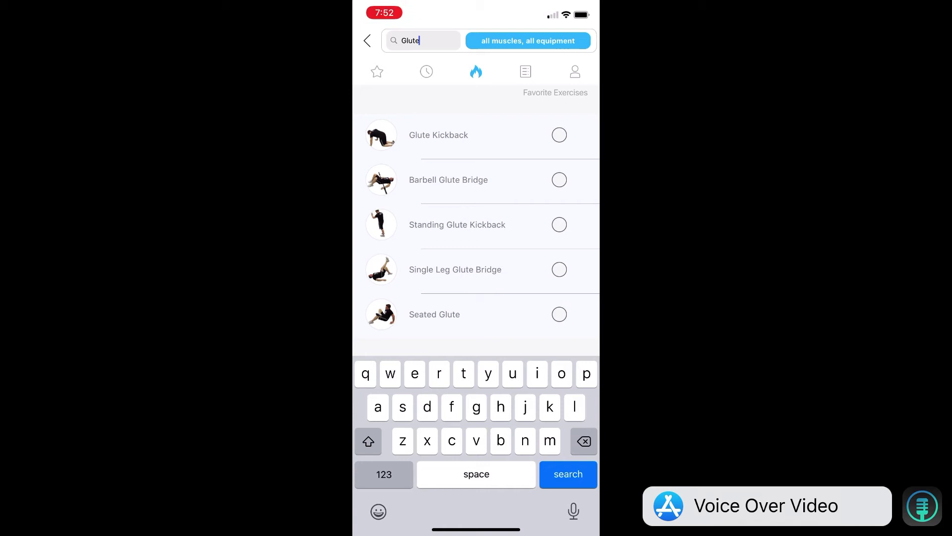
{"action": "left_click", "coordinate": [559, 179]}
{"action": "left_click", "coordinate": [466, 465]}
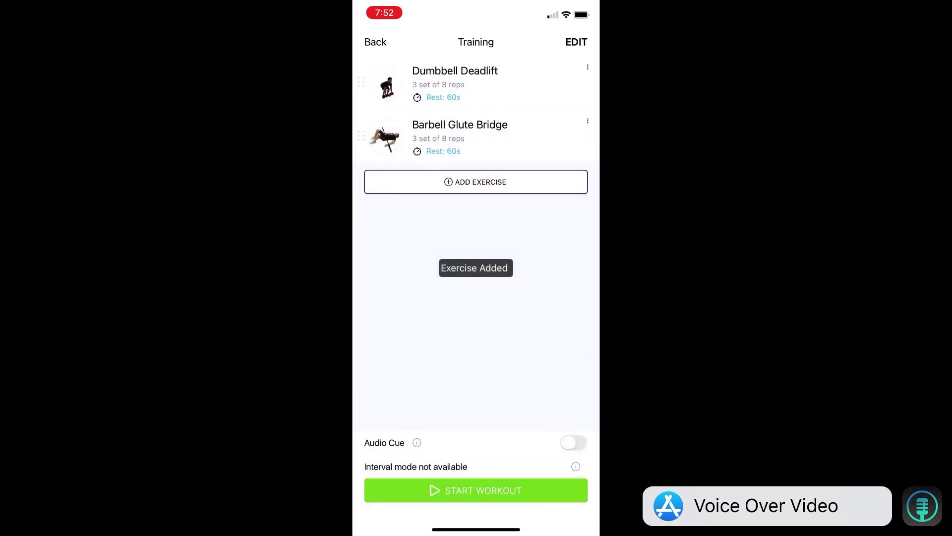
{"action": "left_click", "coordinate": [476, 182]}
{"action": "left_click", "coordinate": [421, 41]}
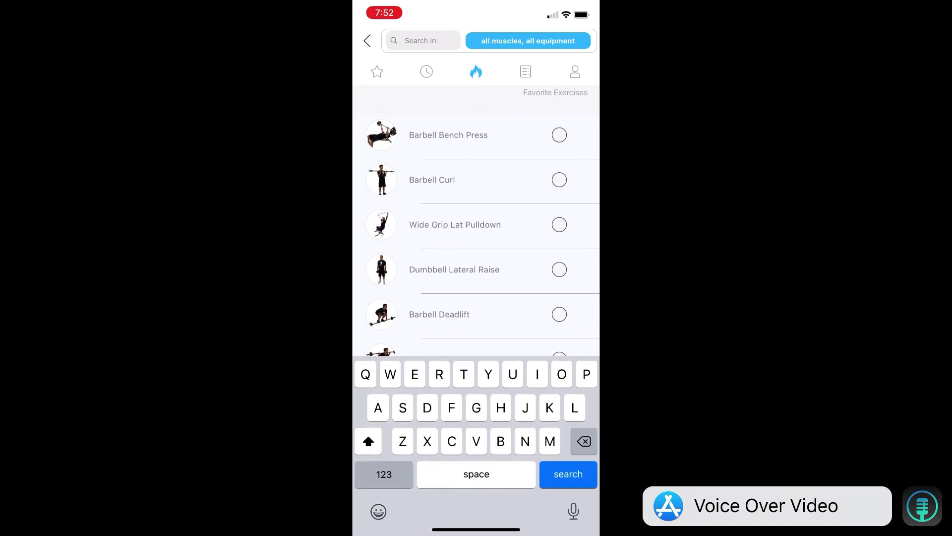
{"action": "type", "text": "Bent"}
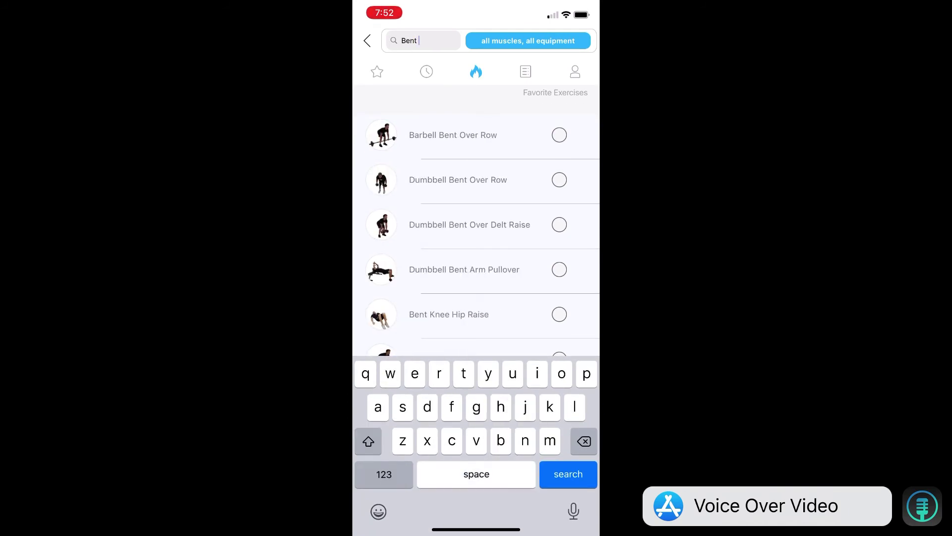
{"action": "left_click", "coordinate": [559, 135]}
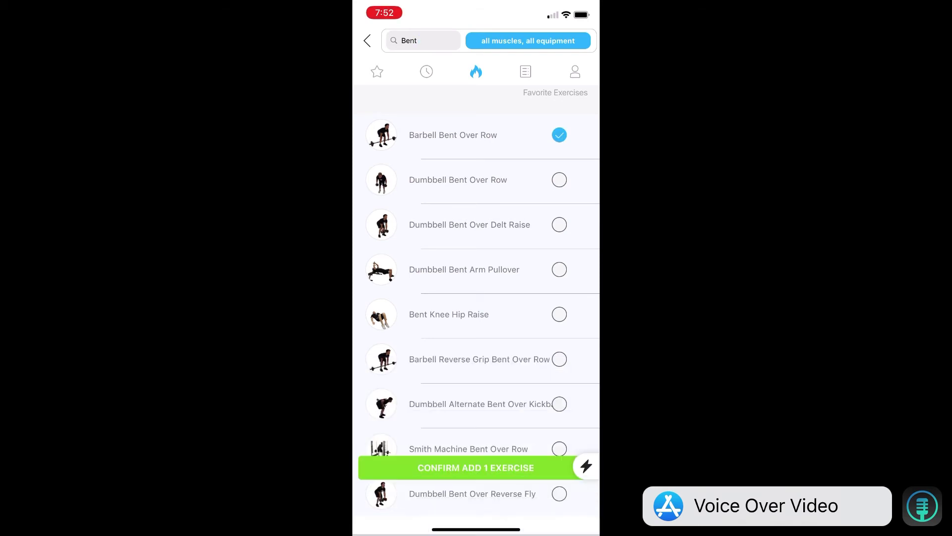
{"action": "left_click", "coordinate": [468, 465]}
Add Dumbbell Bicep Curl to Day 2 by searching 'Bice'.
{"action": "left_click", "coordinate": [474, 234]}
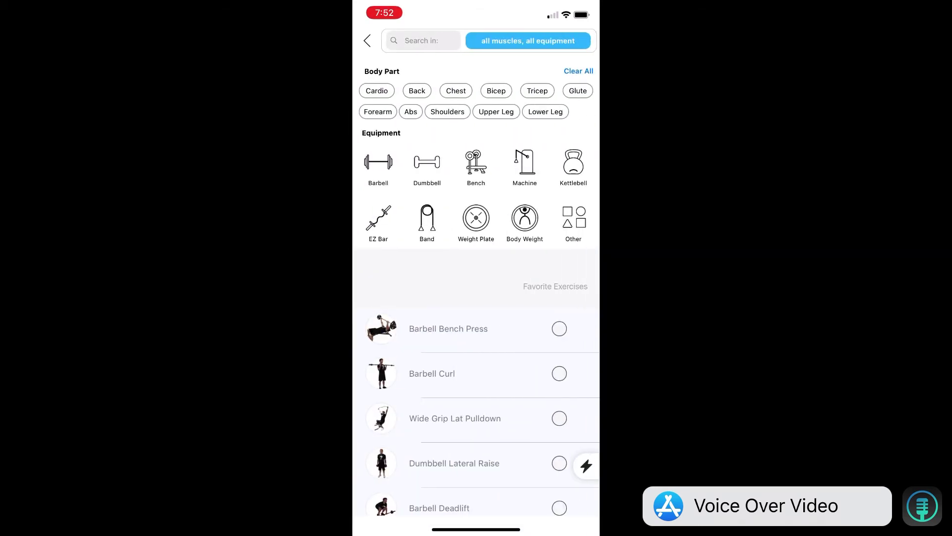
{"action": "left_click", "coordinate": [427, 41]}
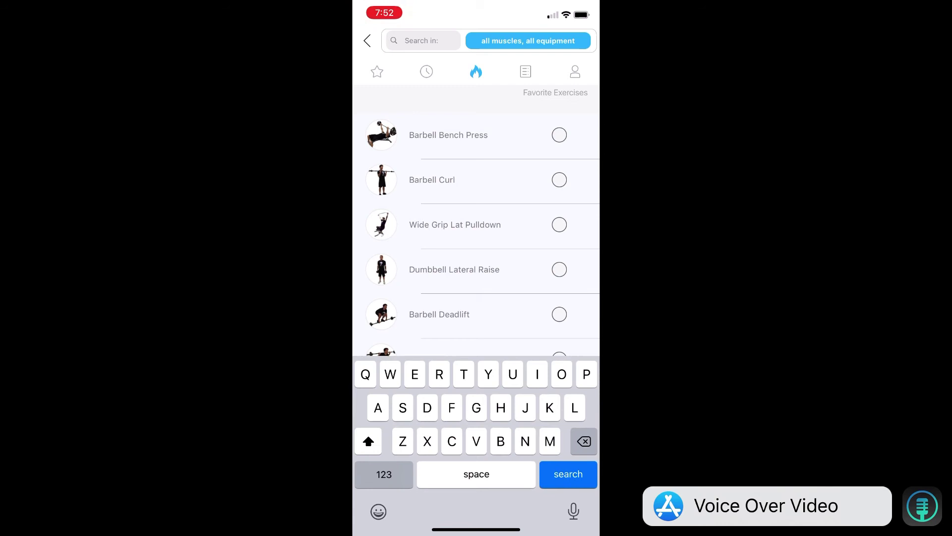
{"action": "type", "text": "Bice"}
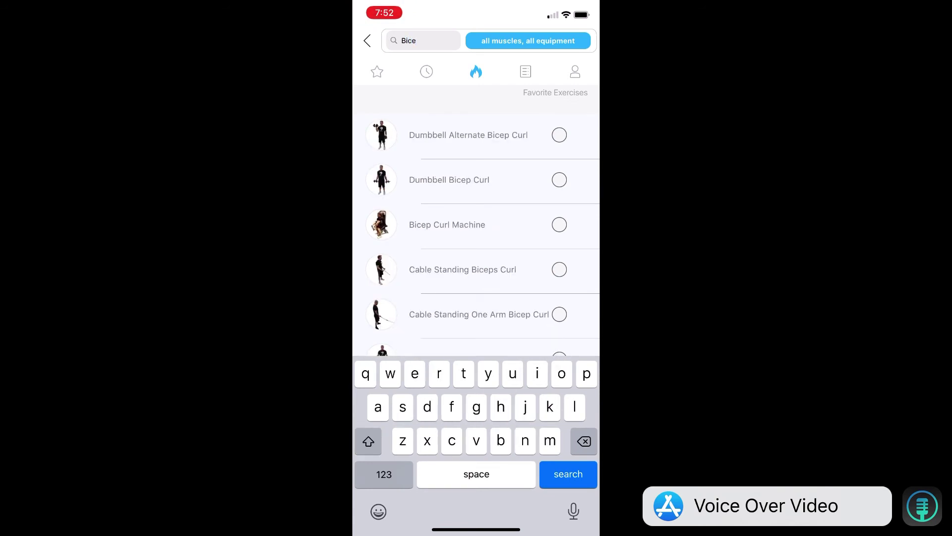
{"action": "left_click", "coordinate": [560, 180]}
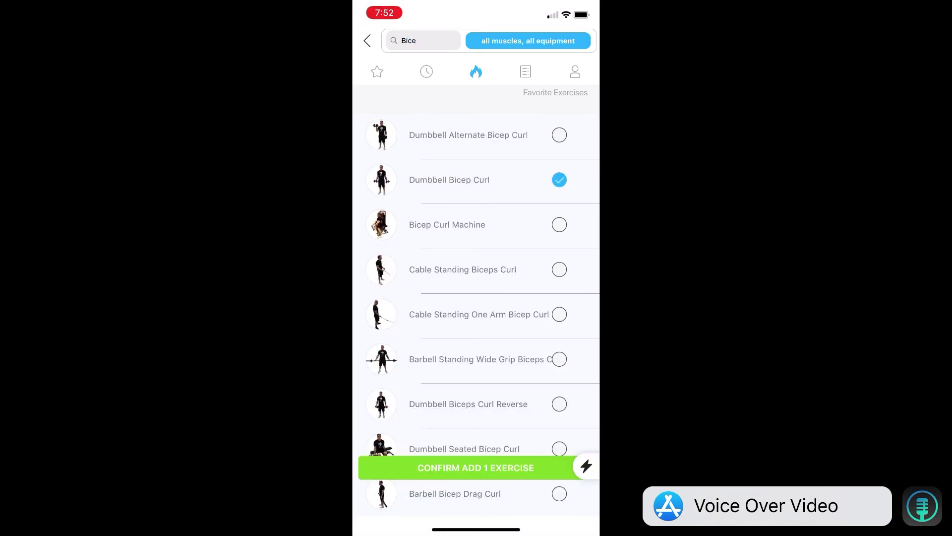
{"action": "left_click", "coordinate": [476, 468]}
{"action": "left_click", "coordinate": [476, 287]}
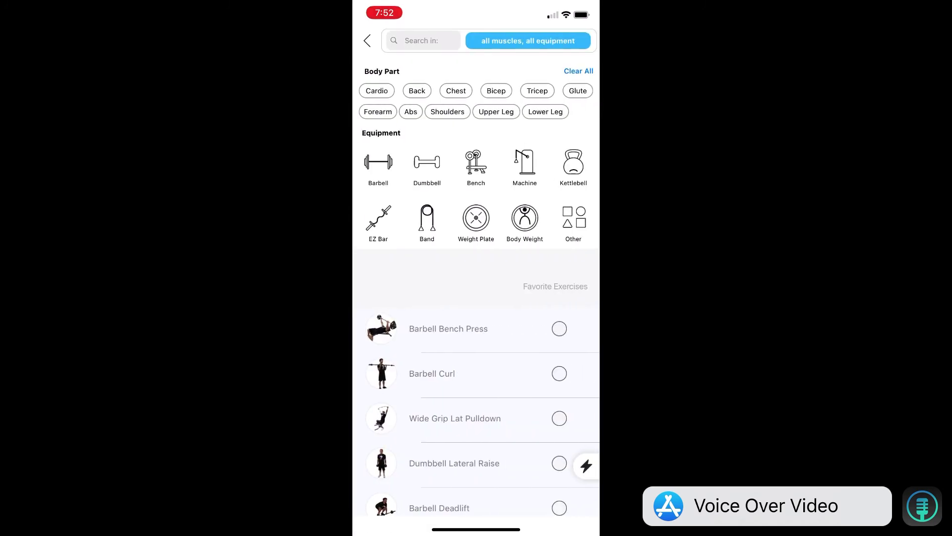
{"action": "left_click", "coordinate": [419, 41]}
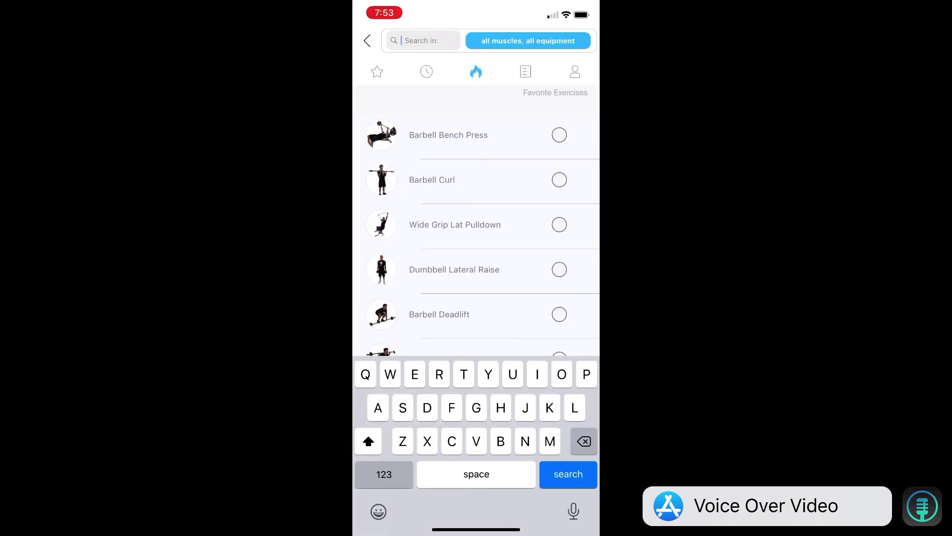
Search 'Sit' and add Exercise Ball Weighted Sit Up to Day 2.
{"action": "type", "text": "Weighyed"}
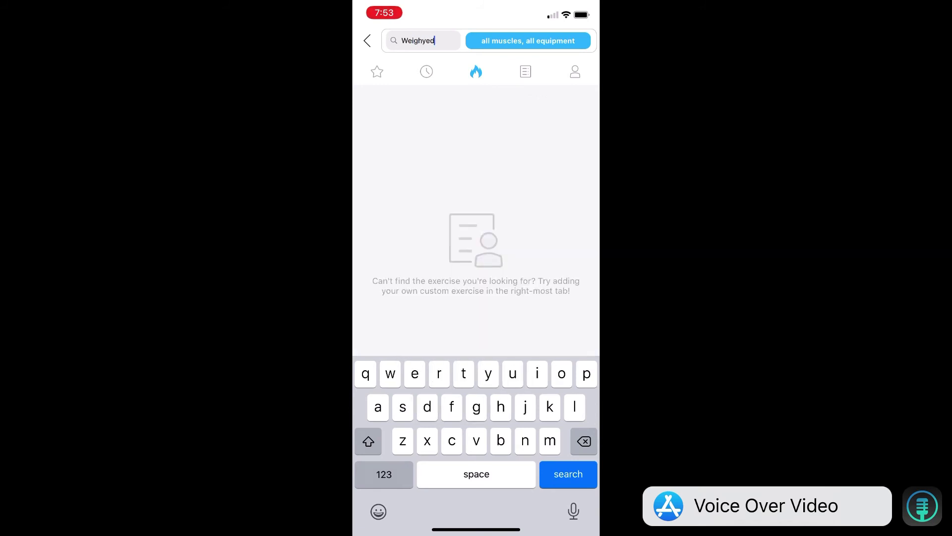
{"action": "key", "text": "BackSpace"}
{"action": "key", "text": "BackSpace"}
{"action": "key", "text": "BackSpace"}
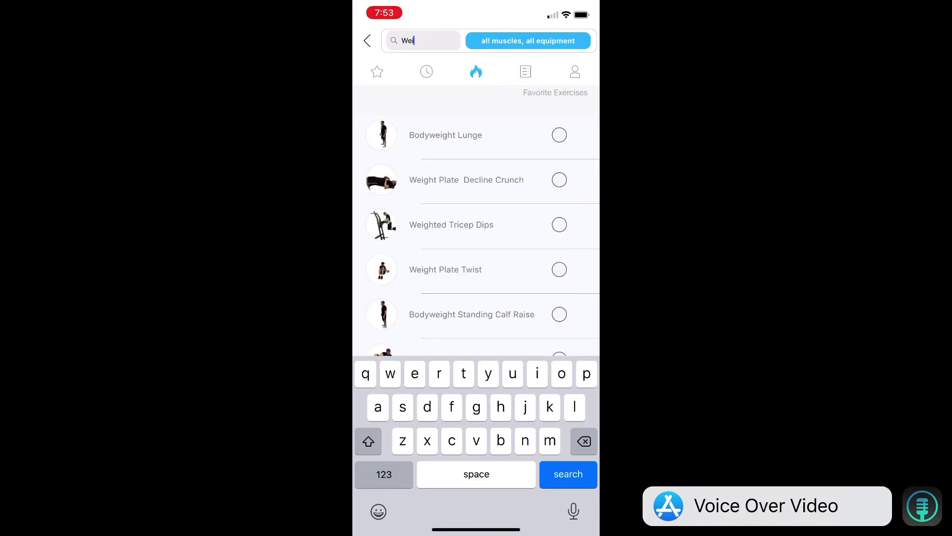
{"action": "key", "text": "BackSpace"}
{"action": "key", "text": "BackSpace"}
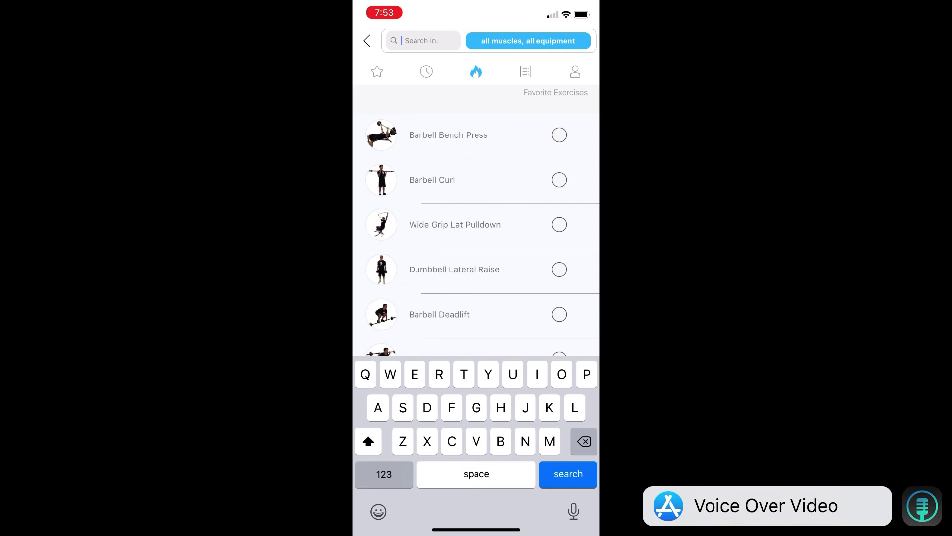
{"action": "type", "text": "Sit"}
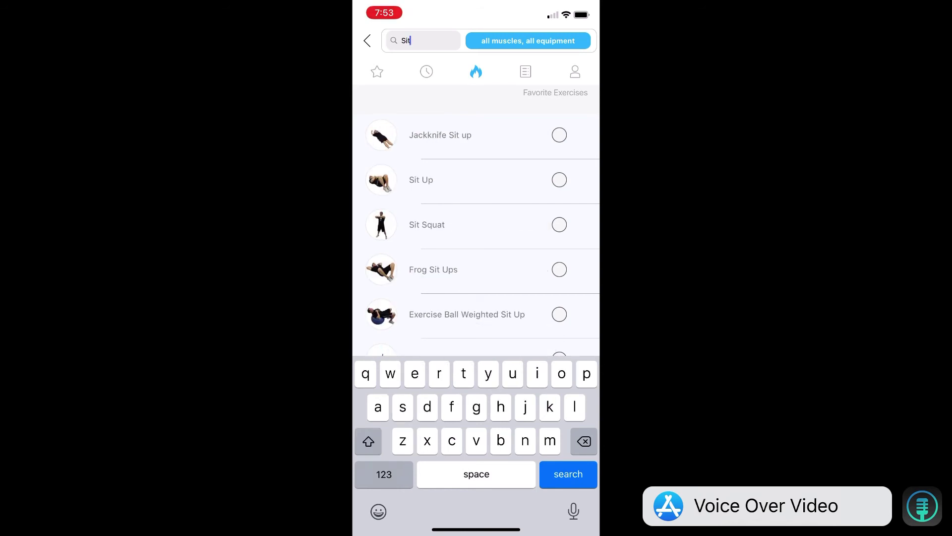
{"action": "scroll", "coordinate": [476, 248], "scroll_direction": "down", "scroll_amount": 2}
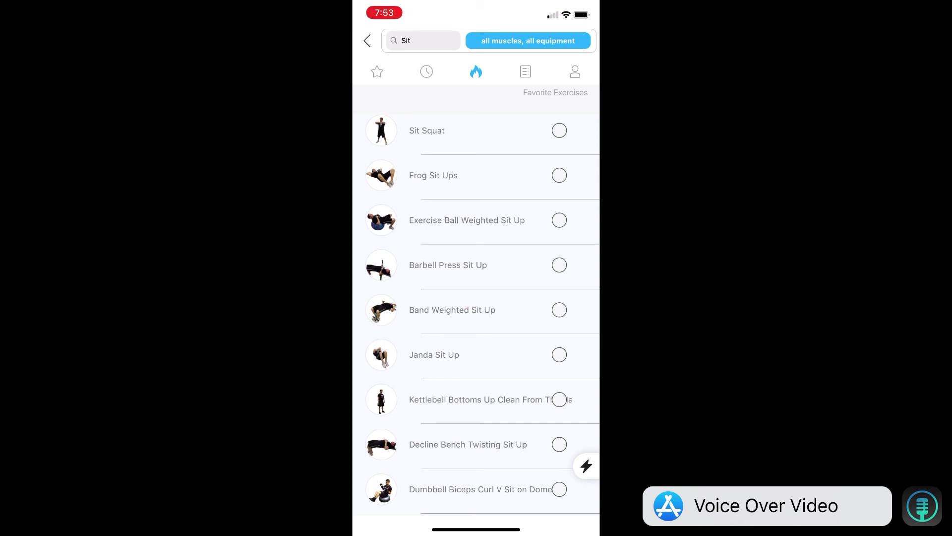
{"action": "left_click", "coordinate": [559, 219]}
{"action": "left_click", "coordinate": [476, 467]}
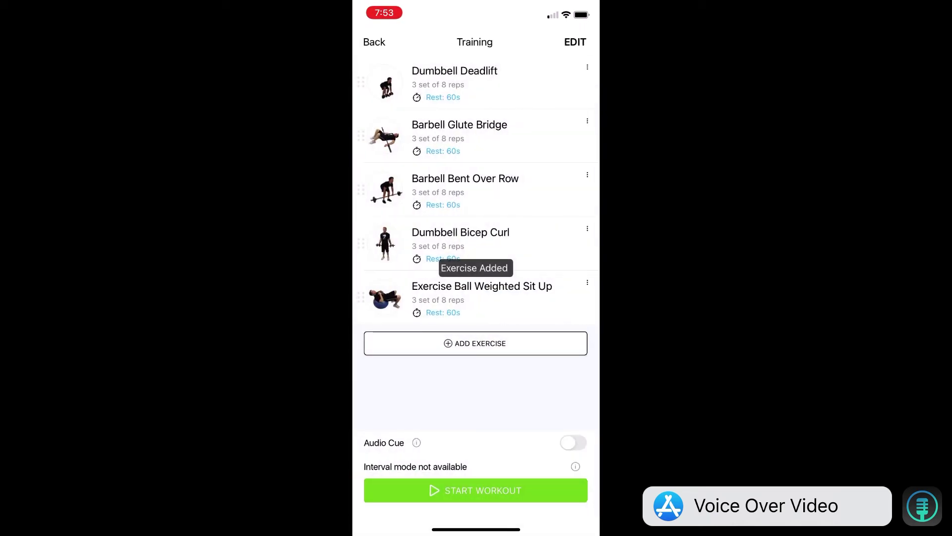
Search 'Russ' and add Weight Plate Russian Twist as the sixth exercise.
{"action": "left_click", "coordinate": [474, 340]}
{"action": "left_click", "coordinate": [422, 40]}
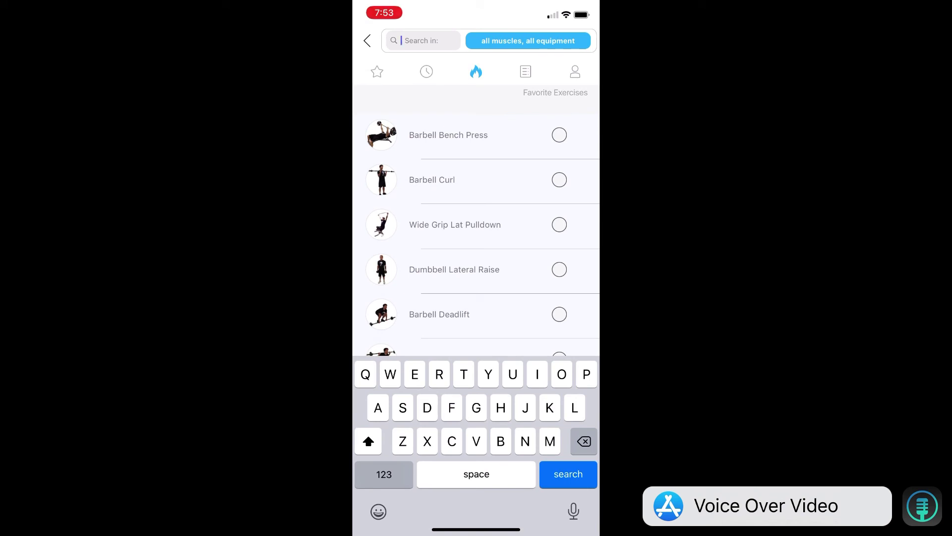
{"action": "type", "text": "Russ"}
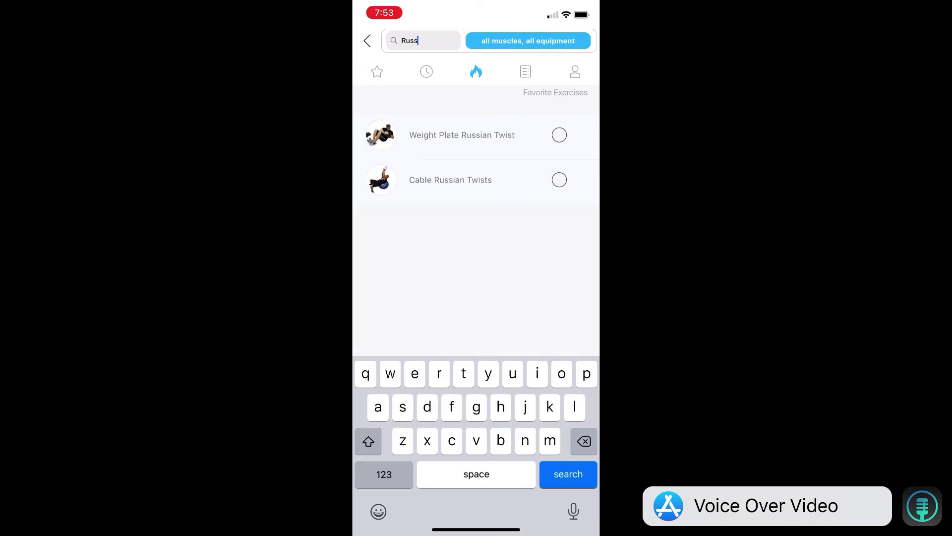
{"action": "left_click", "coordinate": [559, 135]}
{"action": "left_click", "coordinate": [569, 474]}
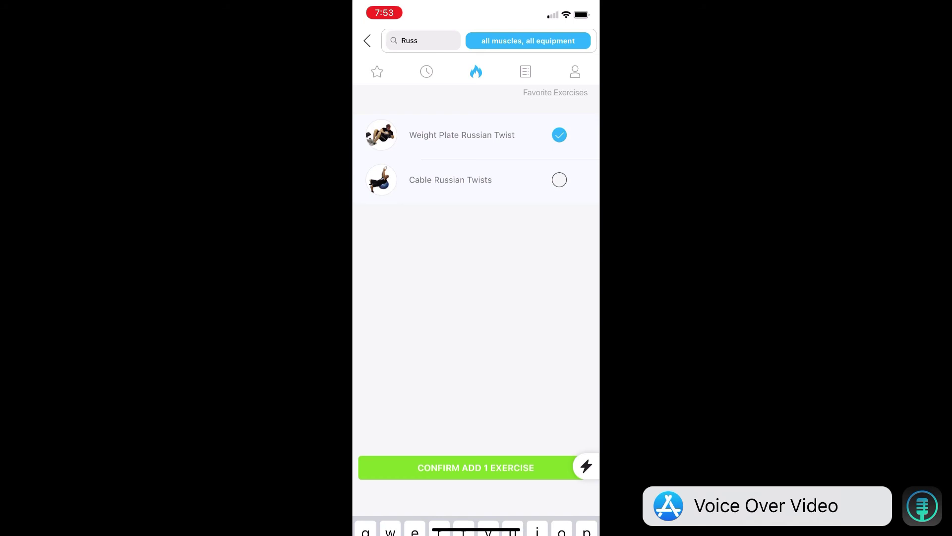
{"action": "left_click", "coordinate": [472, 466]}
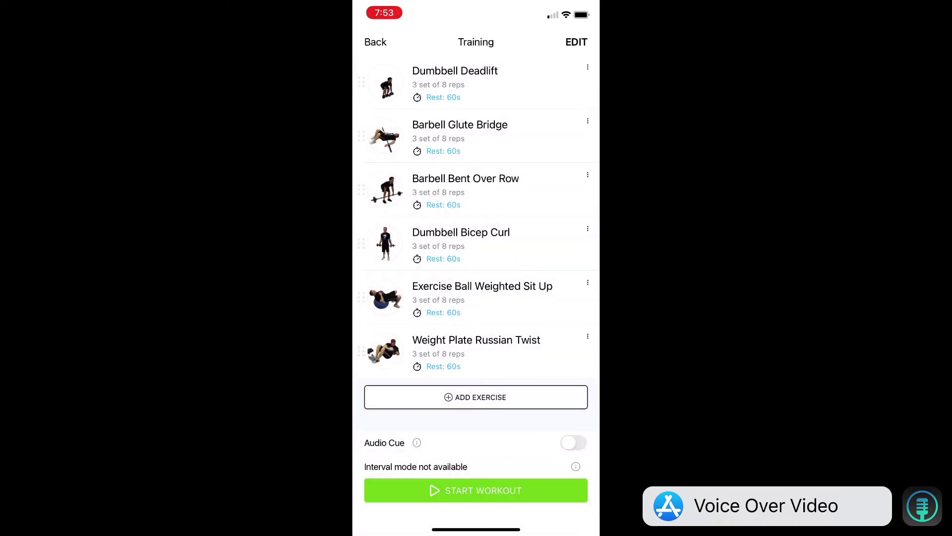
From the plan overview, open Day 1 and start its workout session.
{"action": "left_click", "coordinate": [376, 41]}
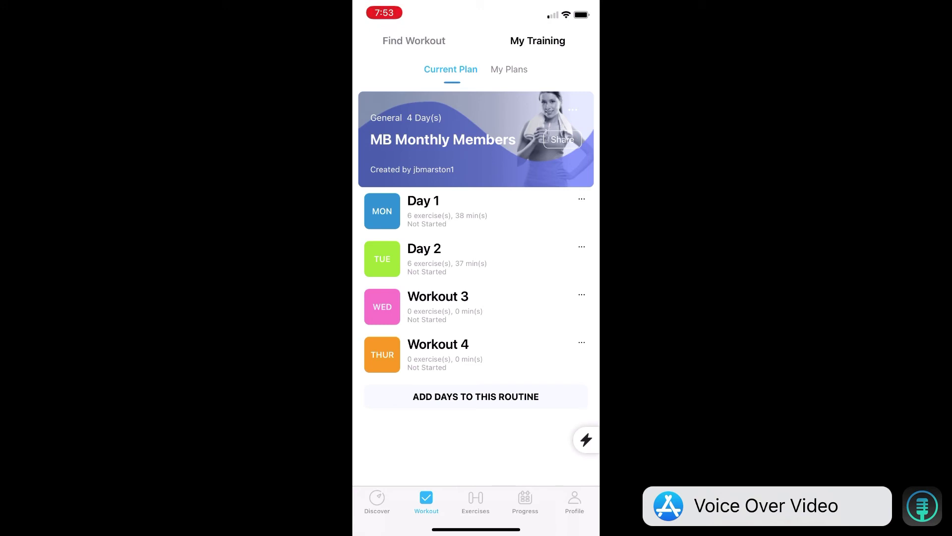
{"action": "left_click", "coordinate": [446, 211]}
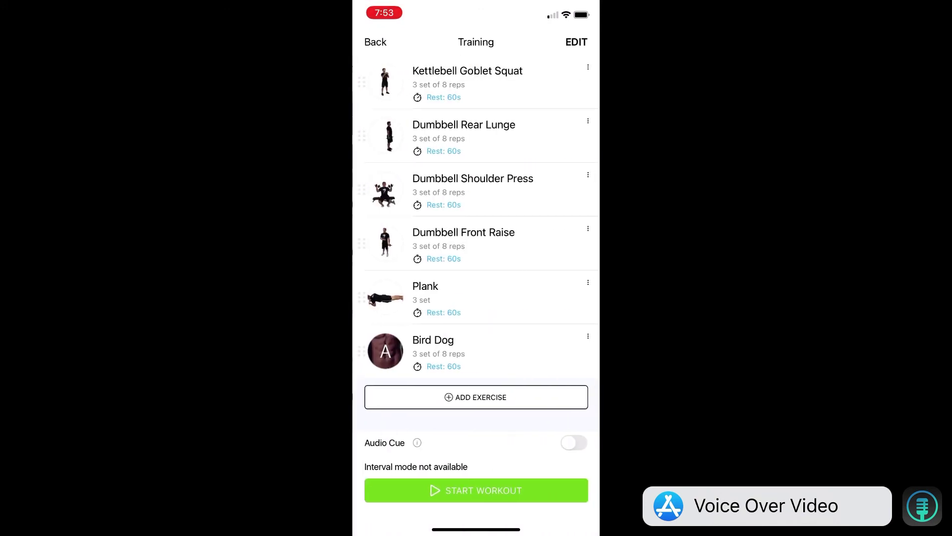
{"action": "scroll", "coordinate": [477, 248], "scroll_direction": "down", "scroll_amount": 2}
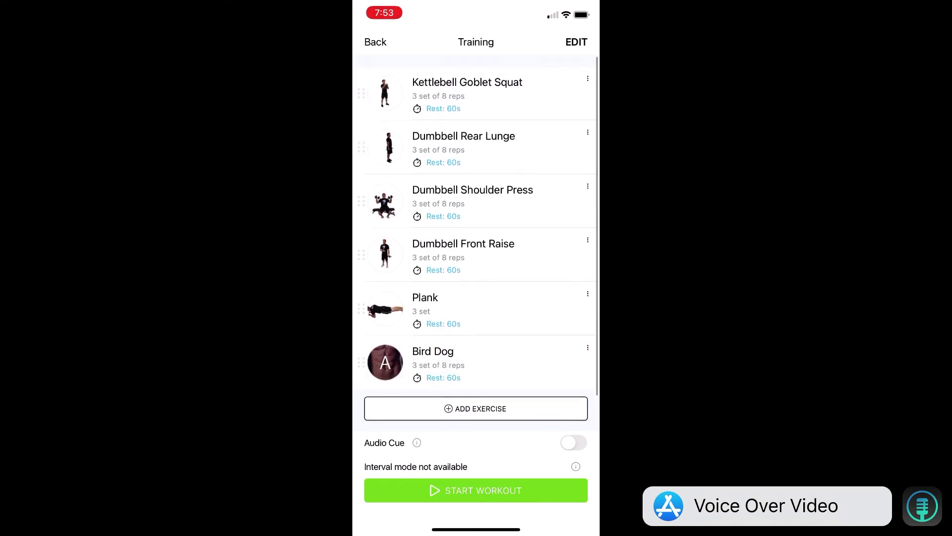
{"action": "left_click", "coordinate": [476, 490]}
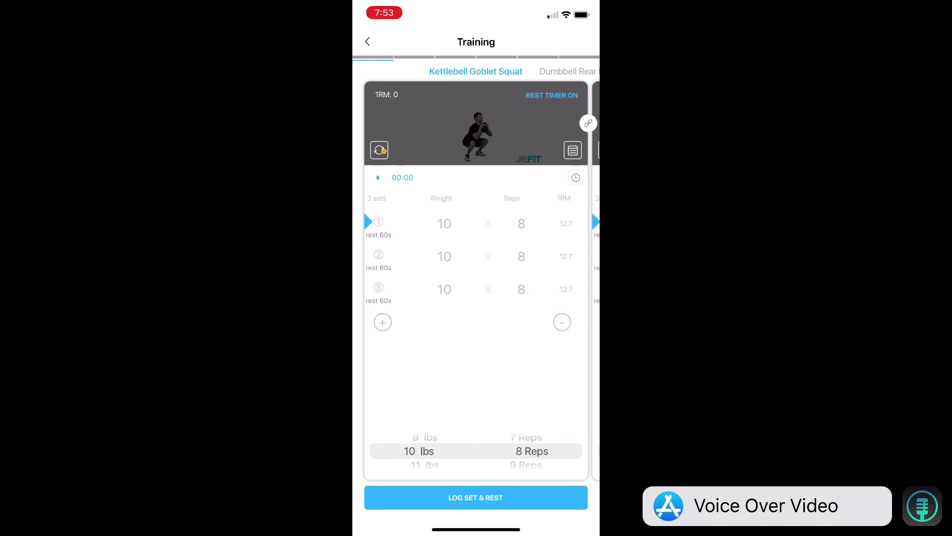
Log the first two Kettlebell Goblet Squat sets at 20 lbs × 8, skipping the rest.
{"action": "left_click", "coordinate": [444, 223]}
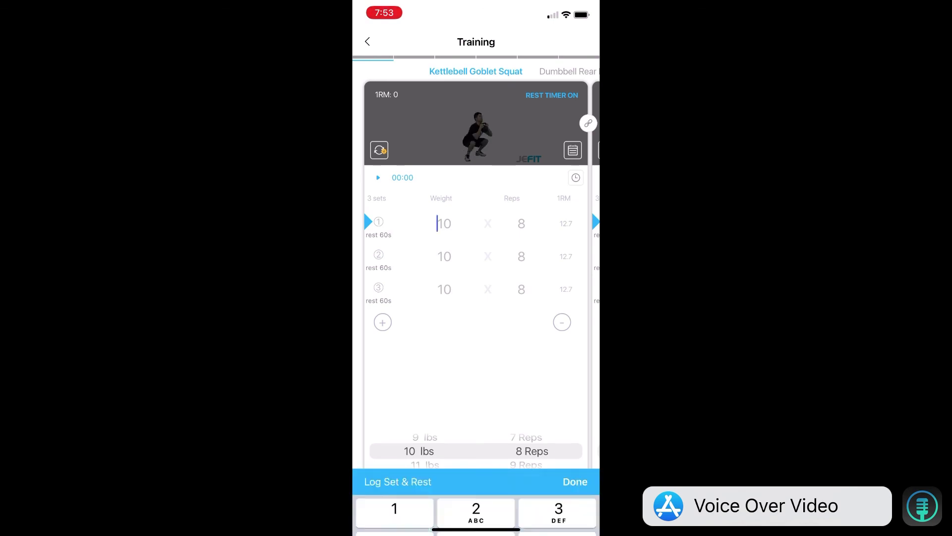
{"action": "type", "text": "20"}
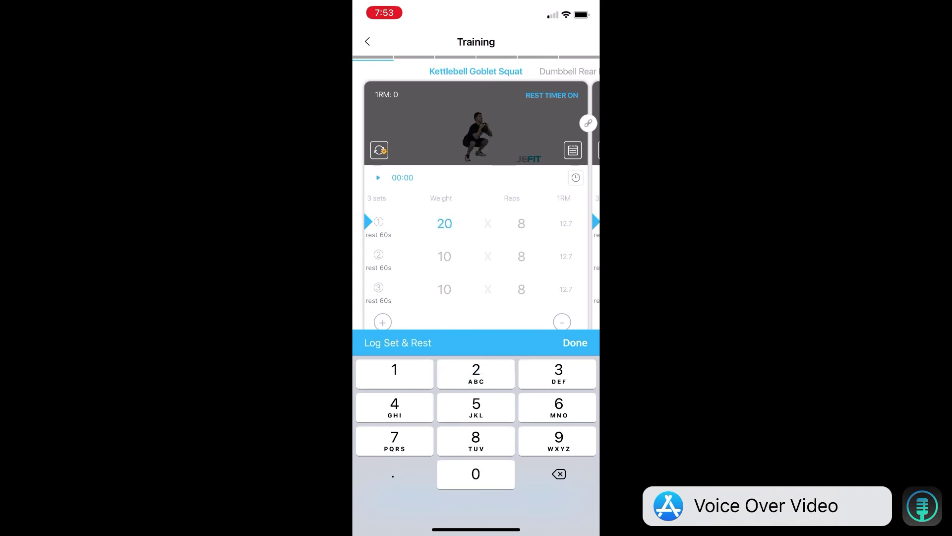
{"action": "left_click", "coordinate": [576, 343]}
{"action": "left_click", "coordinate": [476, 498]}
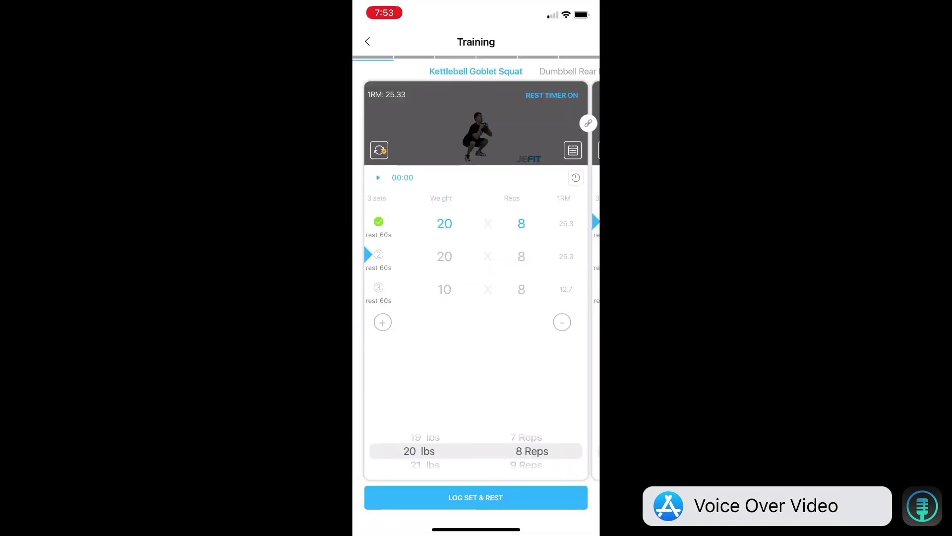
{"action": "left_click", "coordinate": [476, 497]}
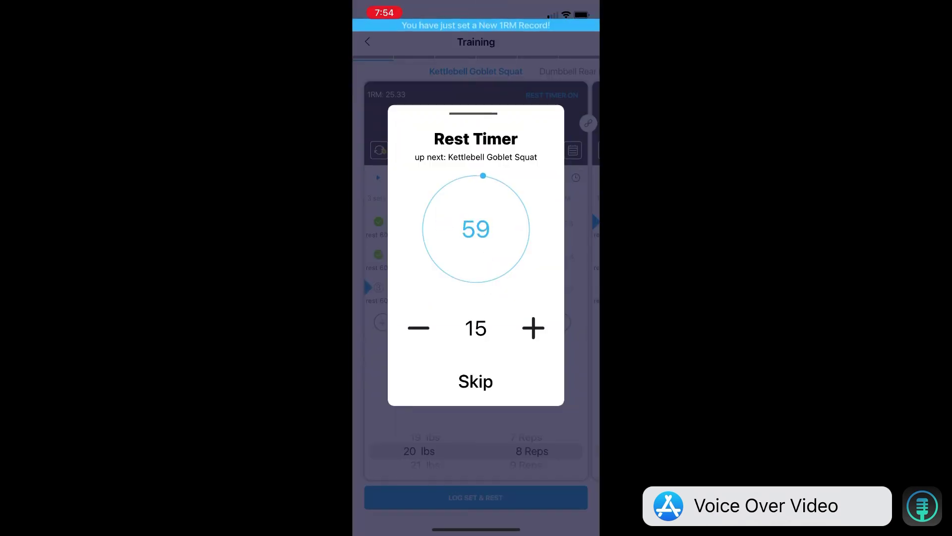
{"action": "left_click", "coordinate": [475, 381]}
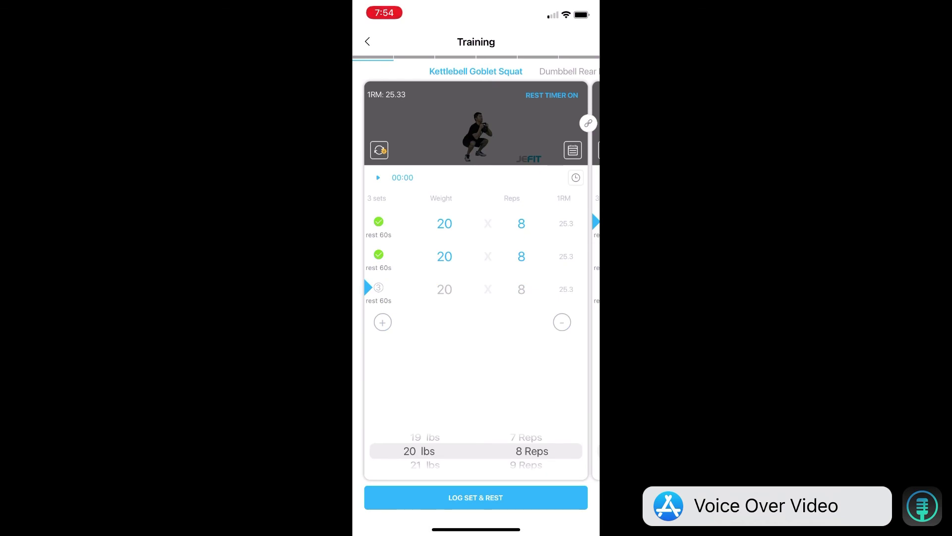
Log the third squat set at 20 lbs and move on to Dumbbell Rear Lunge.
{"action": "left_click", "coordinate": [444, 289]}
{"action": "left_click", "coordinate": [574, 347]}
{"action": "left_click", "coordinate": [477, 497]}
{"action": "left_click", "coordinate": [476, 381]}
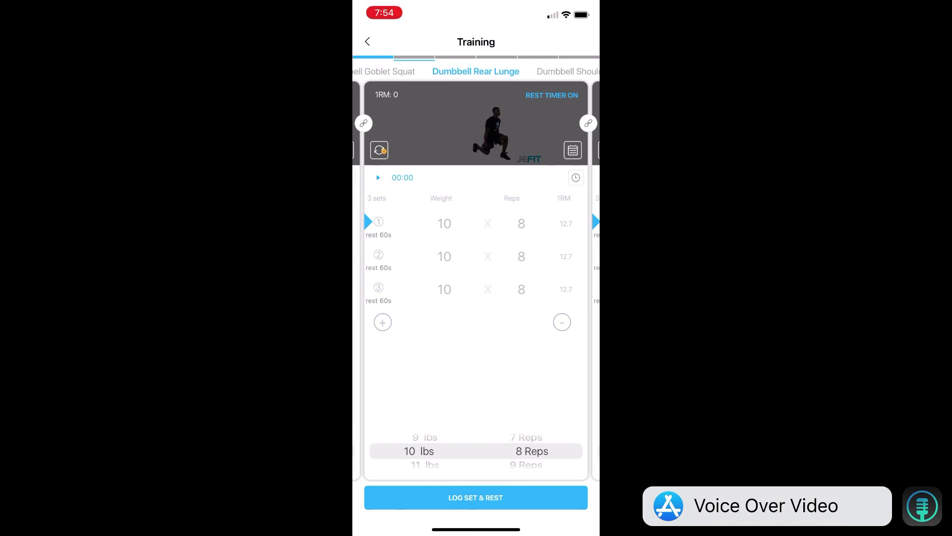
{"action": "left_click_drag", "start_coordinate": [581, 8], "coordinate": [576, 248]}
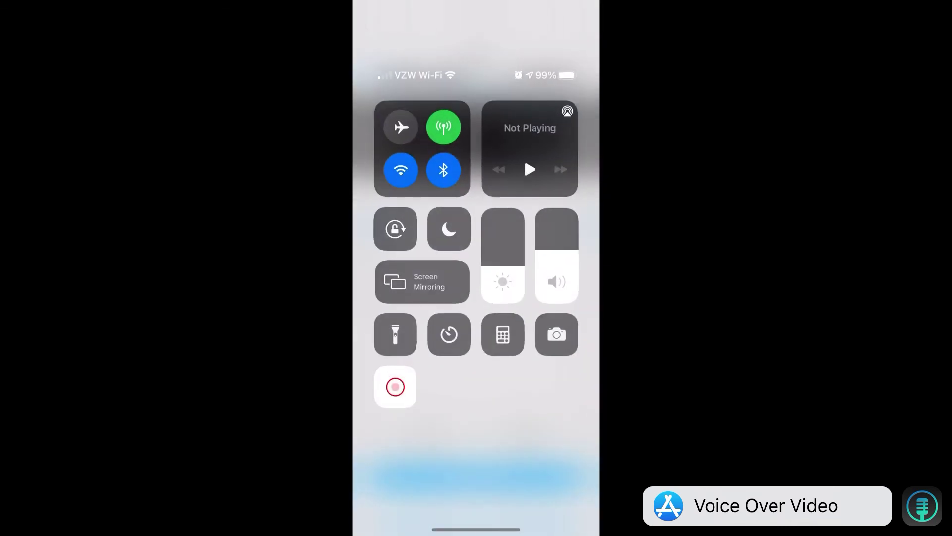